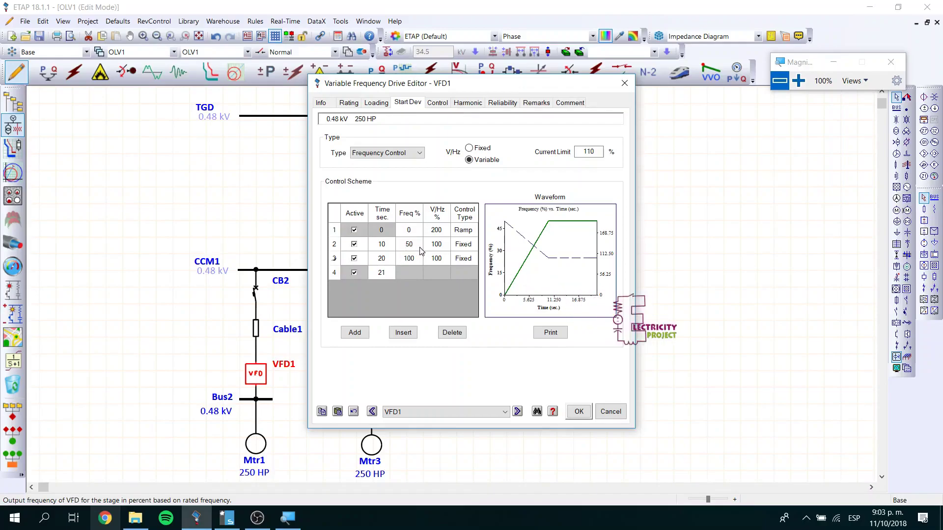
Change the control type of VFD1's 10-second stage to Ramp, review the waveform and accept the drive settings.
click(436, 258)
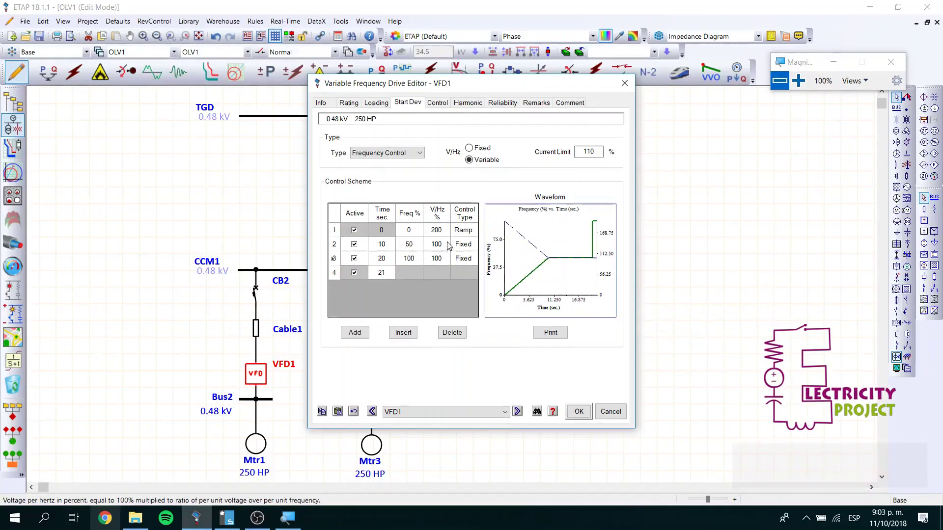
click(458, 248)
click(459, 248)
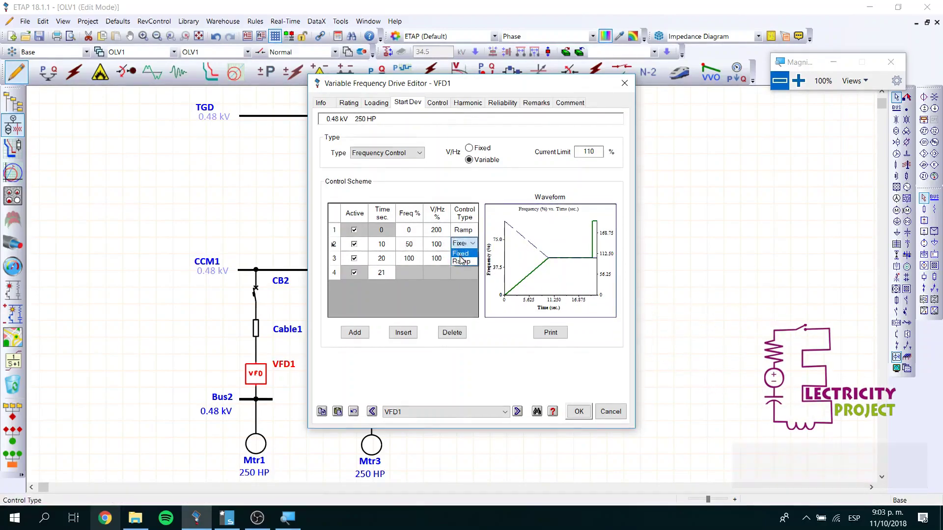
click(460, 258)
click(442, 259)
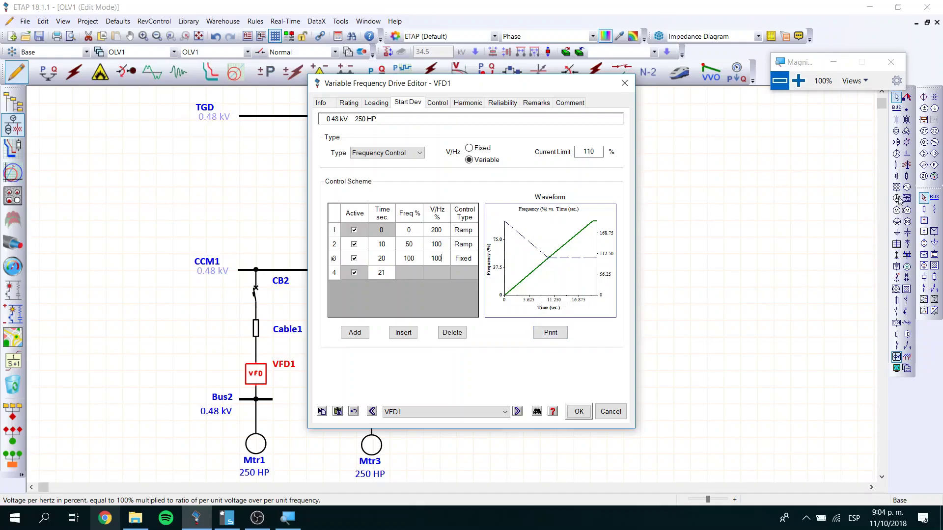
click(798, 81)
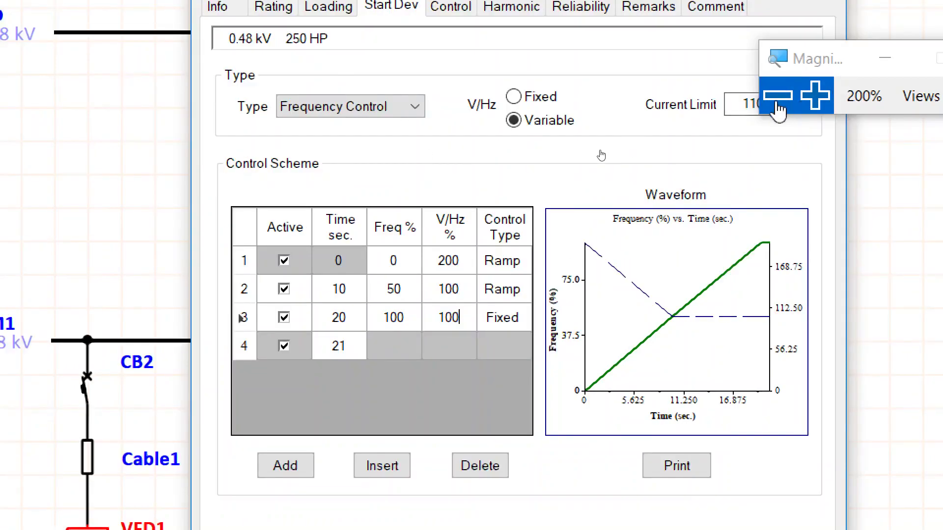
click(778, 101)
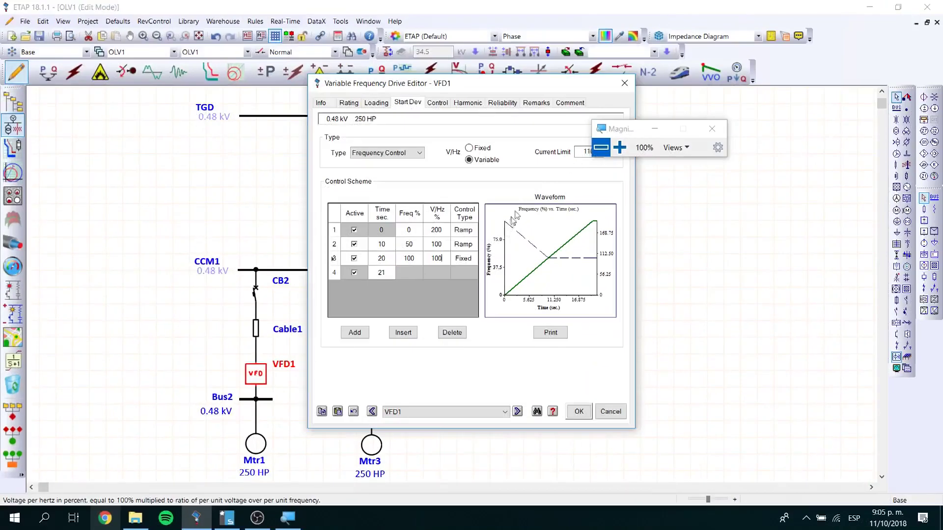
click(579, 411)
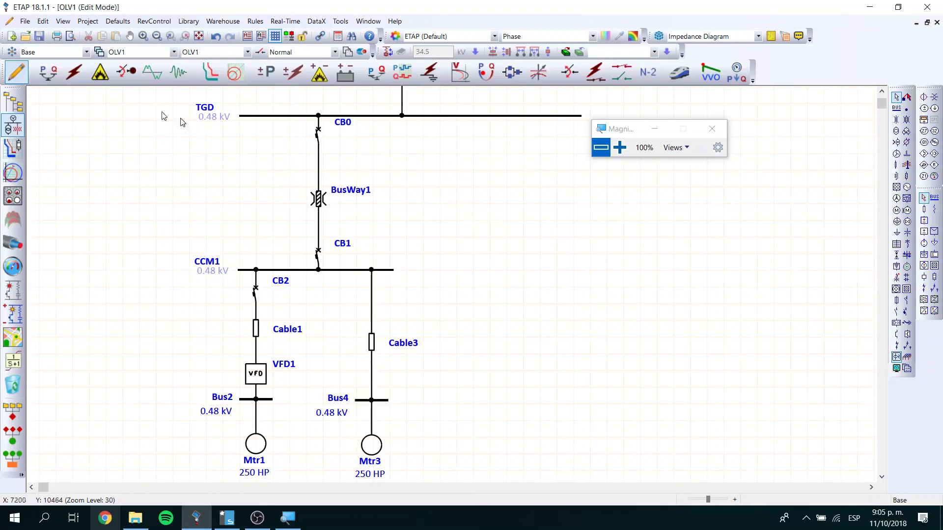
Switch to motor acceleration analysis and set the MS study case's total simulation time to 30 seconds.
click(126, 75)
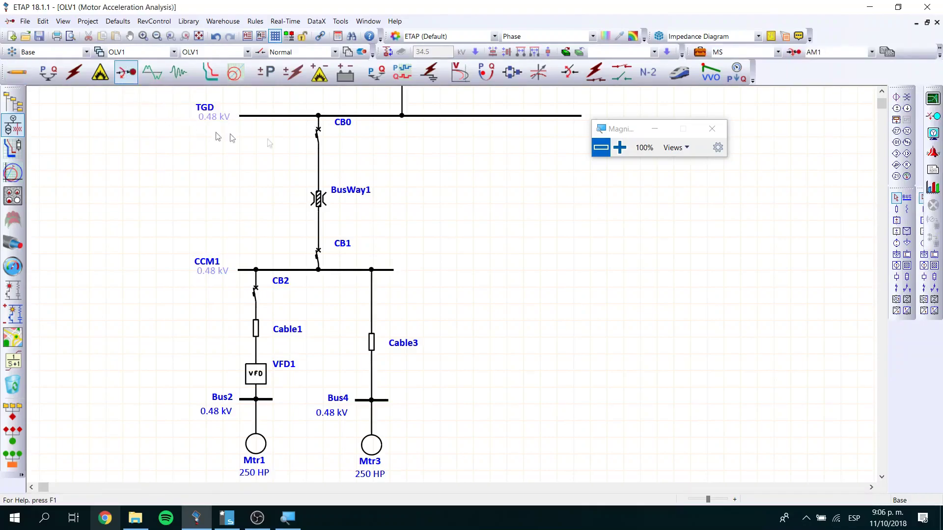
click(700, 52)
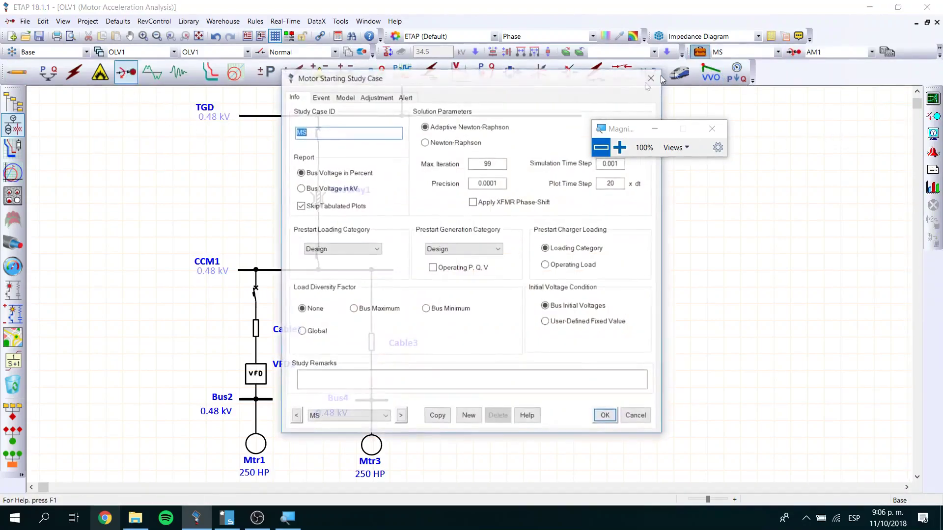
click(320, 98)
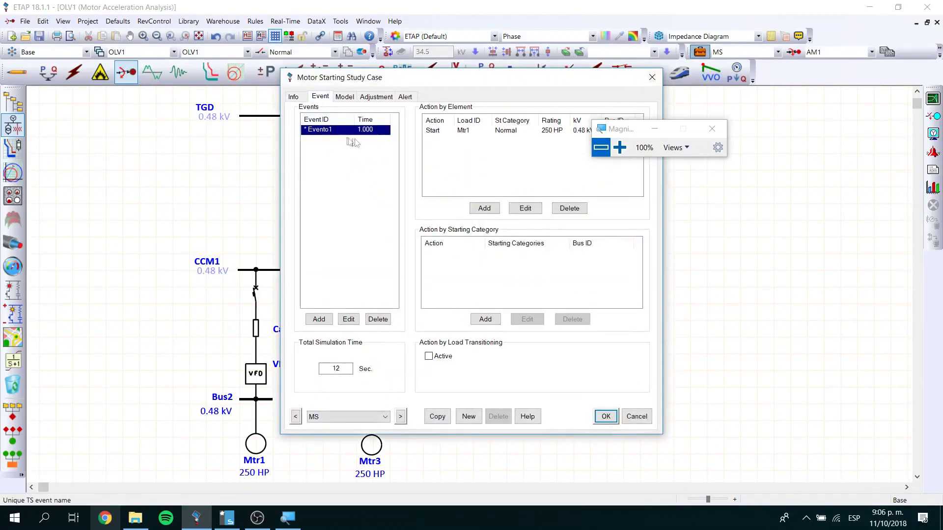
drag(607, 132, 729, 100)
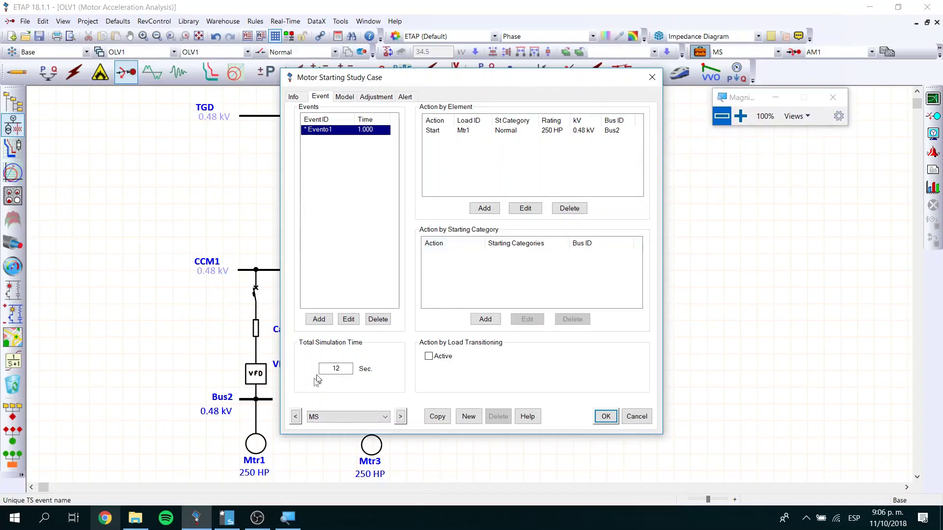
double_click(343, 369)
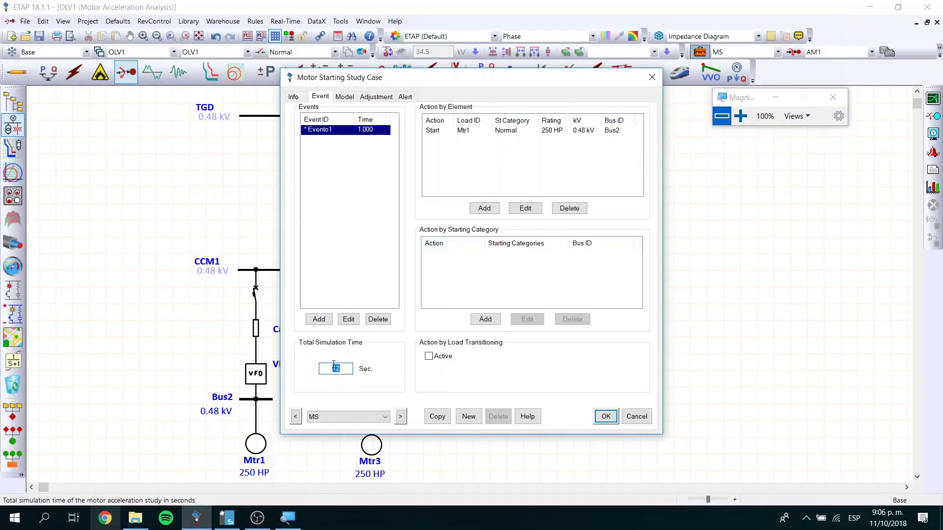
text(30)
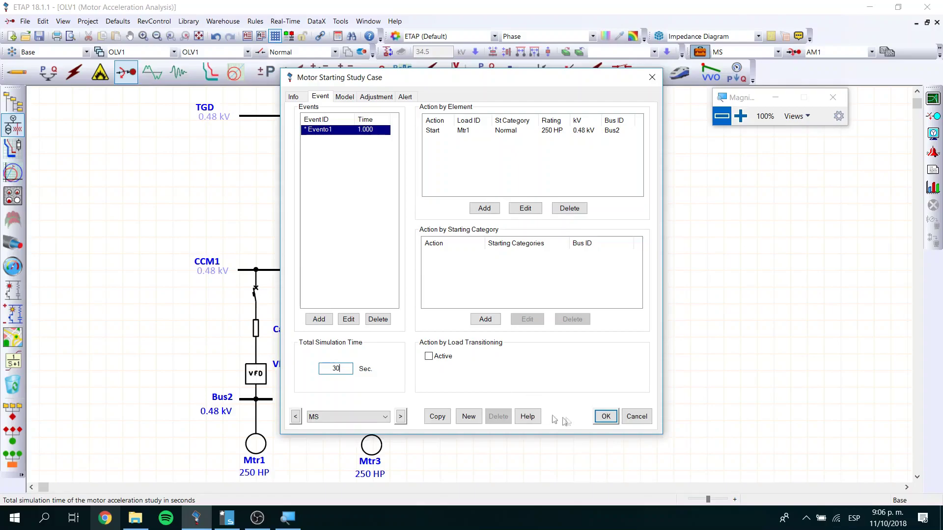
click(605, 416)
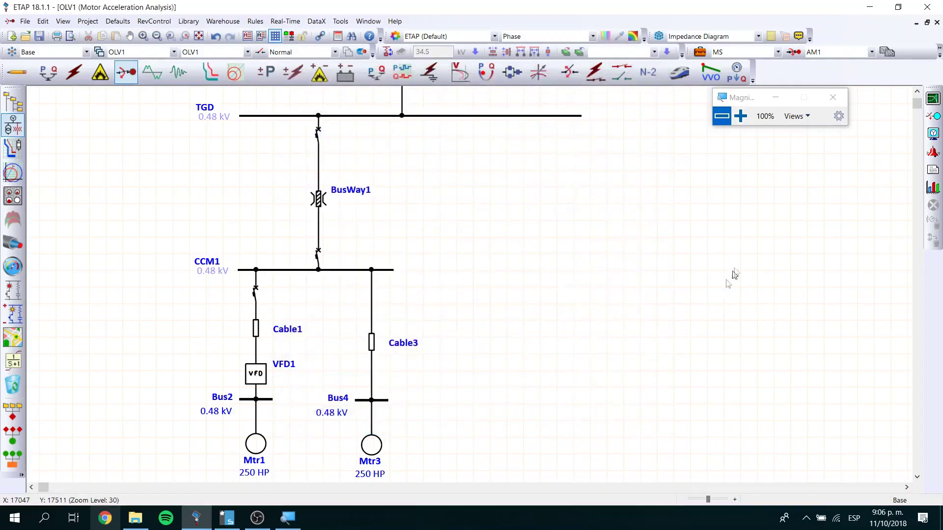
Run the dynamic motor starting study and plot the speed, line current and bus voltage of Mtr1.
click(935, 102)
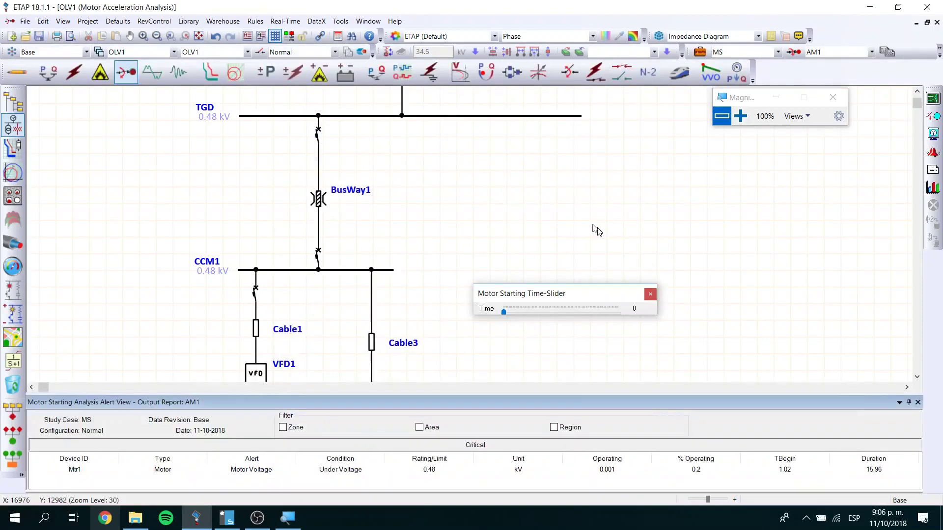
click(939, 186)
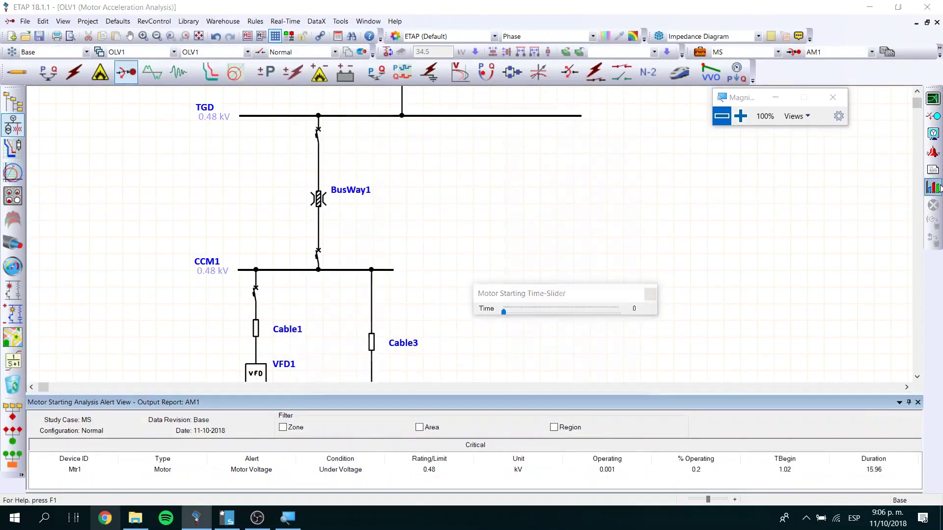
click(329, 154)
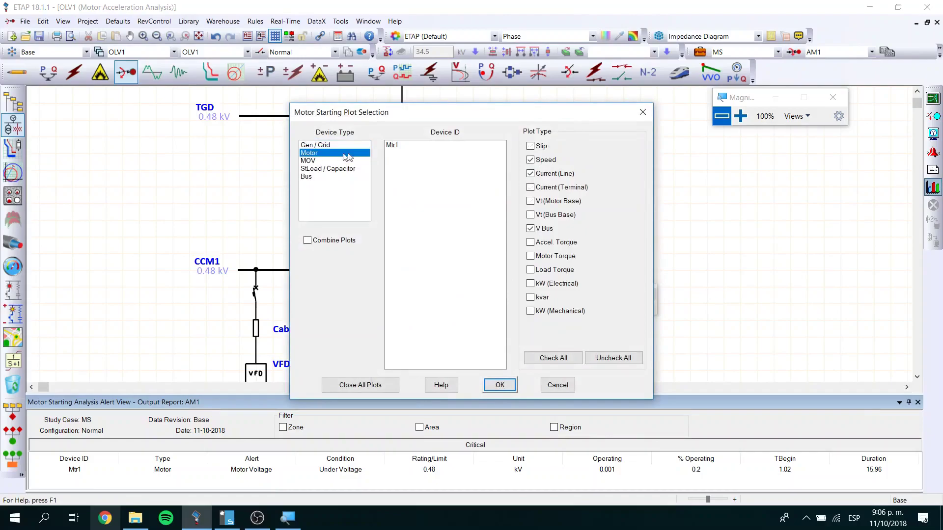
click(392, 147)
click(499, 384)
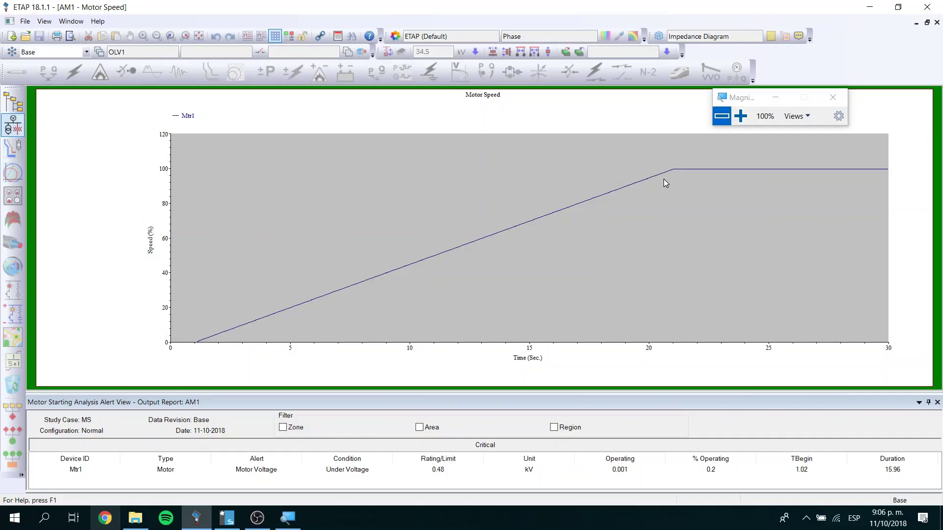
Review Mtr1's speed, bus voltage and line current plots, closing the first two, and return to the one-line diagram.
click(937, 23)
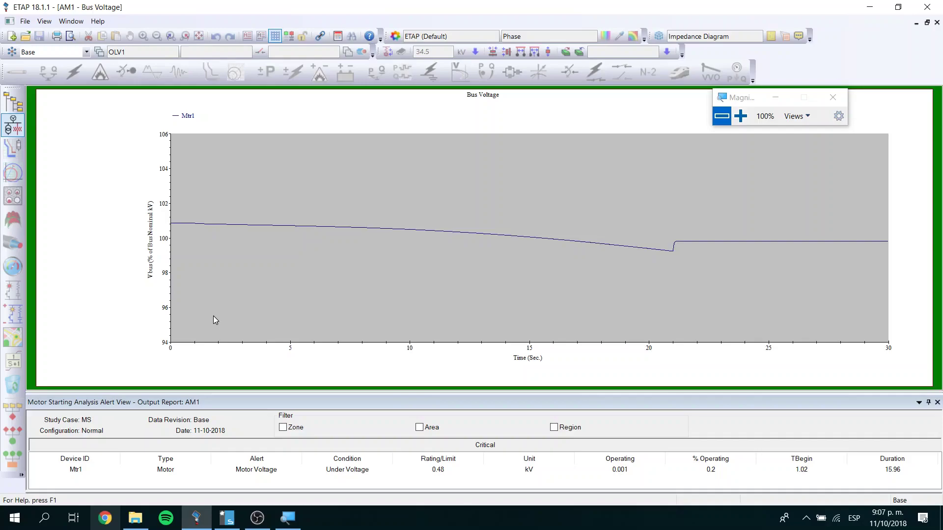
click(937, 22)
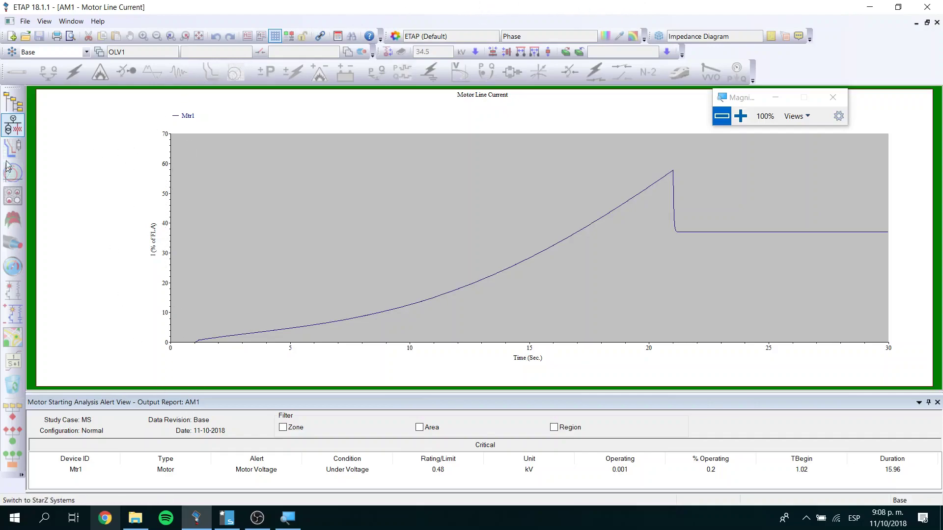
click(13, 126)
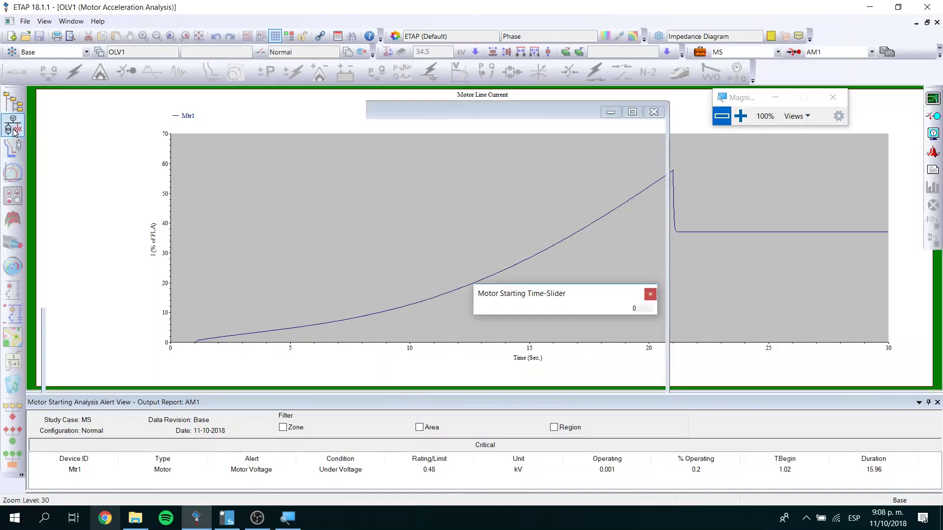
Check Mtr1's starting curve in the Star1 time-current plot and return to the one-line diagram.
scroll(71, 171, down, 3)
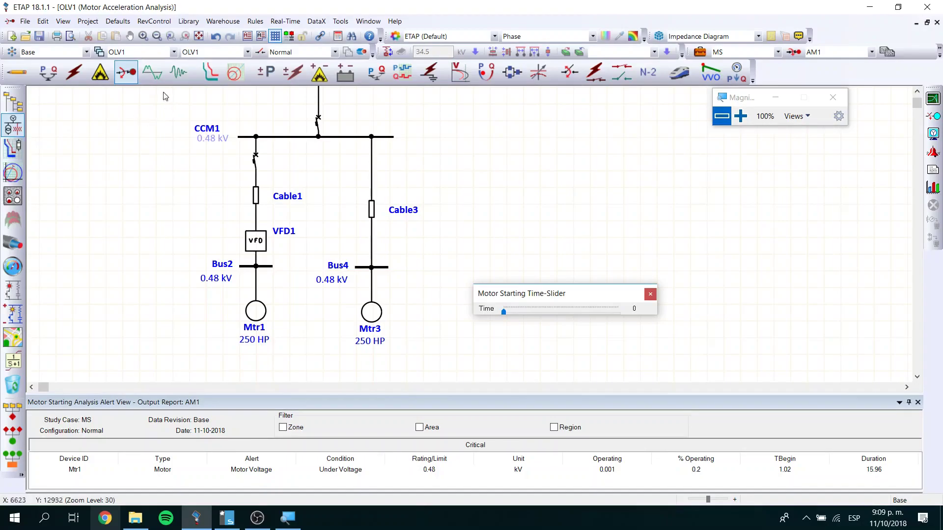
click(13, 146)
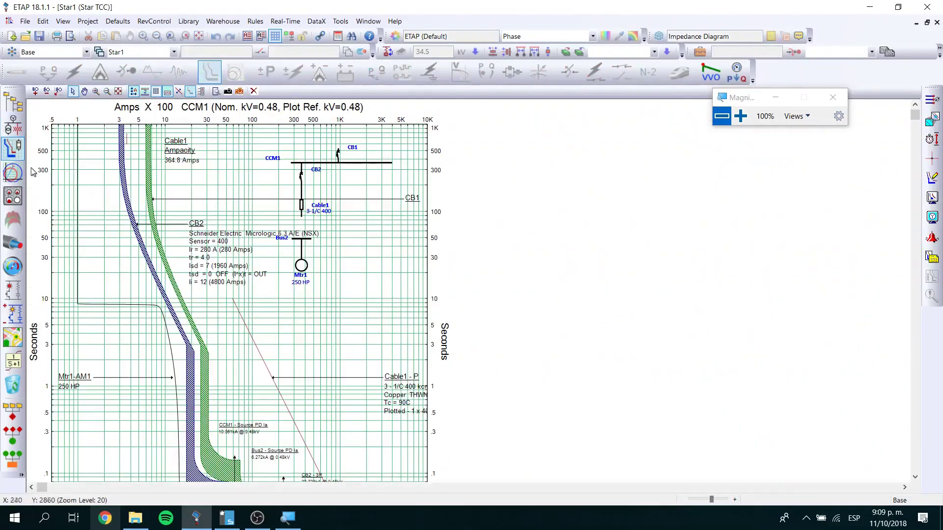
click(12, 125)
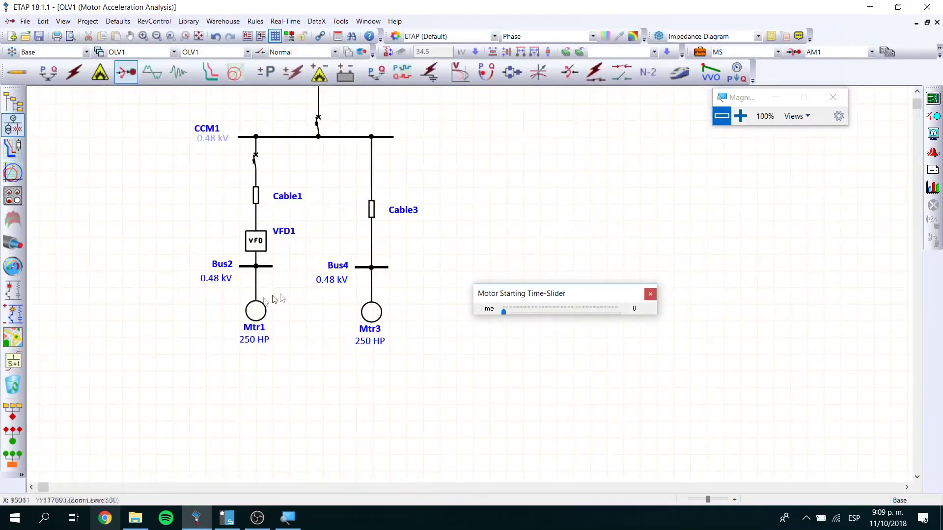
Disable the acceleration study starting curve in Mtr1's protection settings and accept the change.
double_click(256, 312)
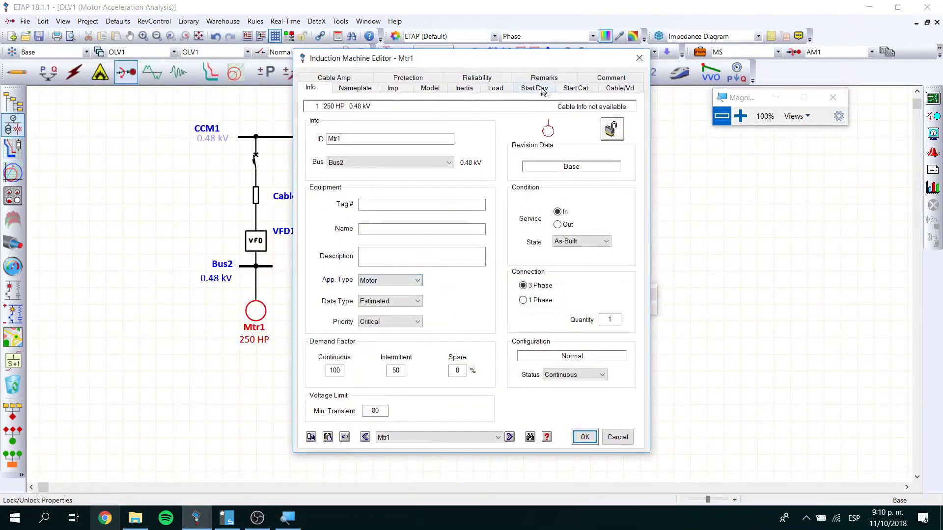
click(407, 78)
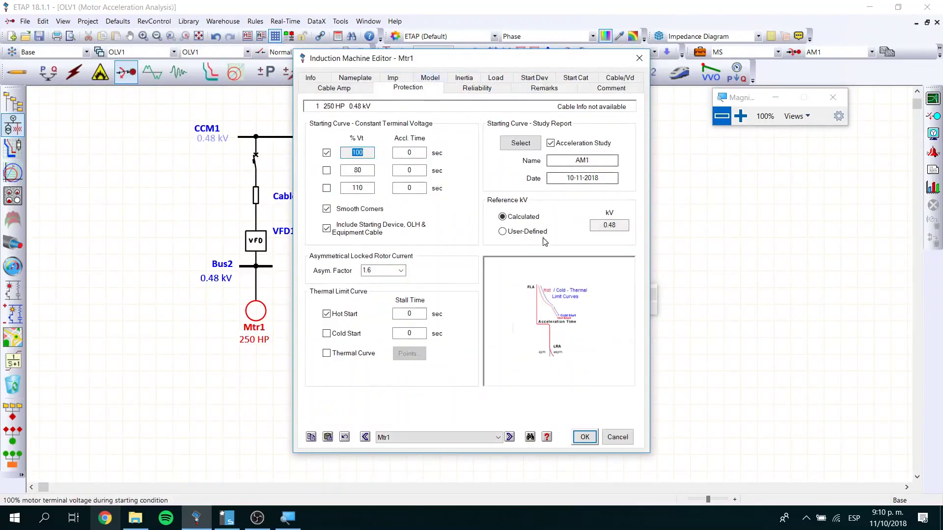
click(551, 142)
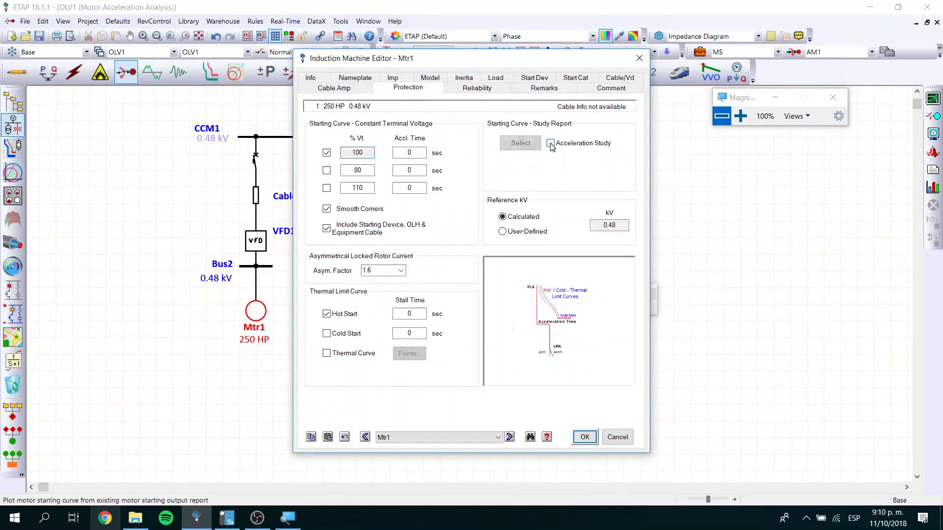
click(583, 437)
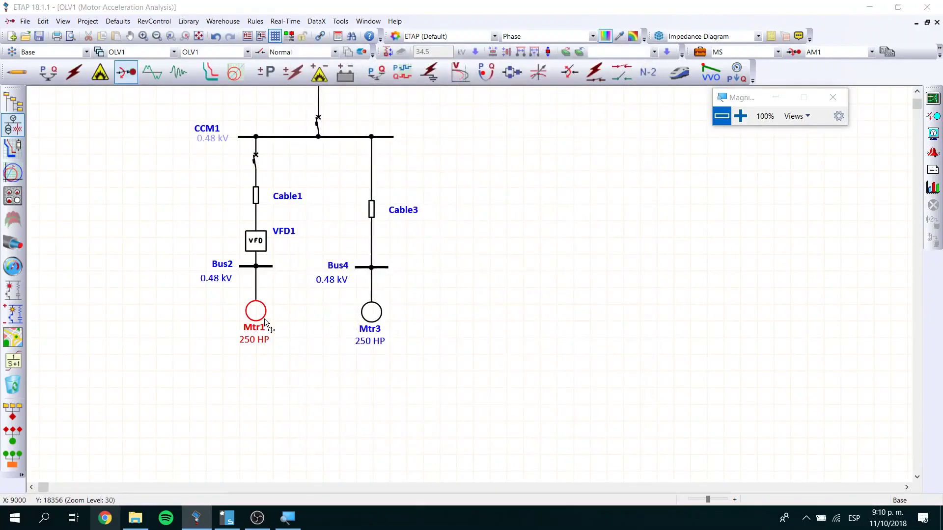
Re-enable the acceleration study starting curve for Mtr1, select output report AM1 as its source and accept the settings.
double_click(265, 324)
click(407, 78)
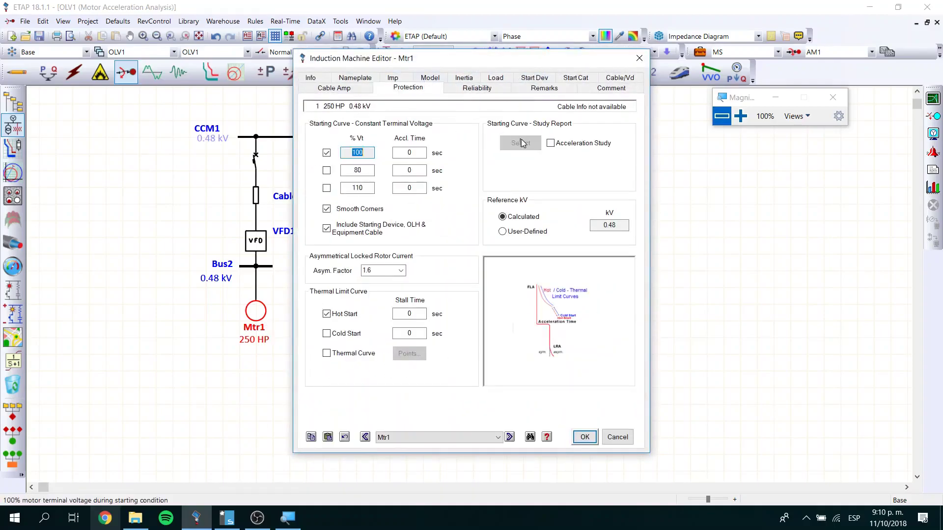
click(550, 143)
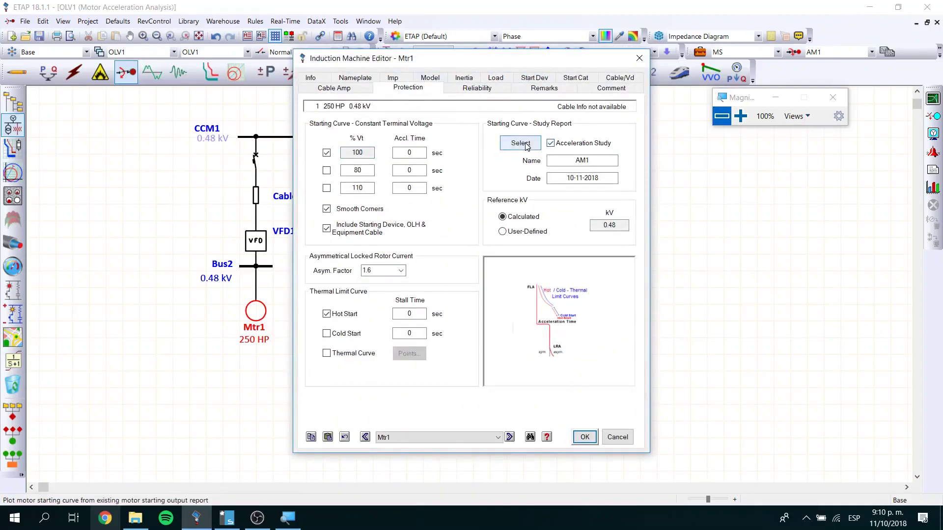
click(521, 143)
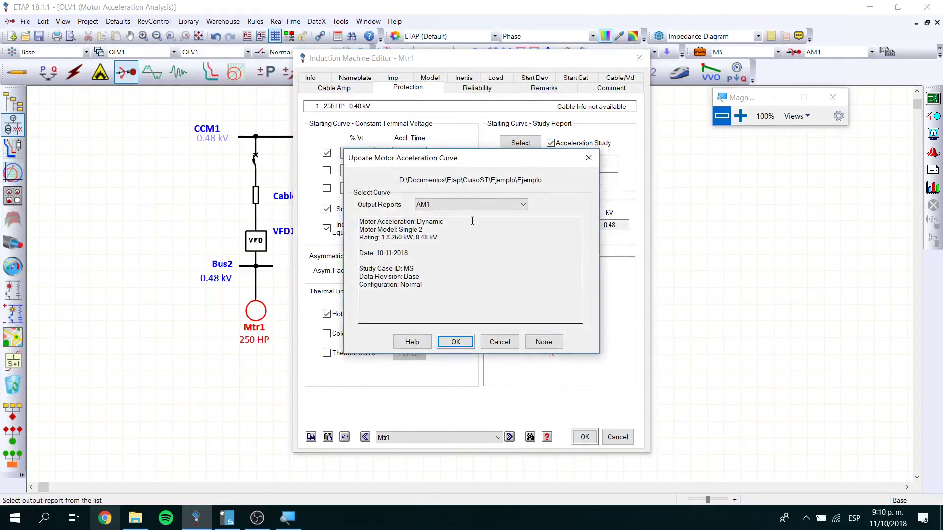
click(479, 205)
click(472, 213)
click(457, 343)
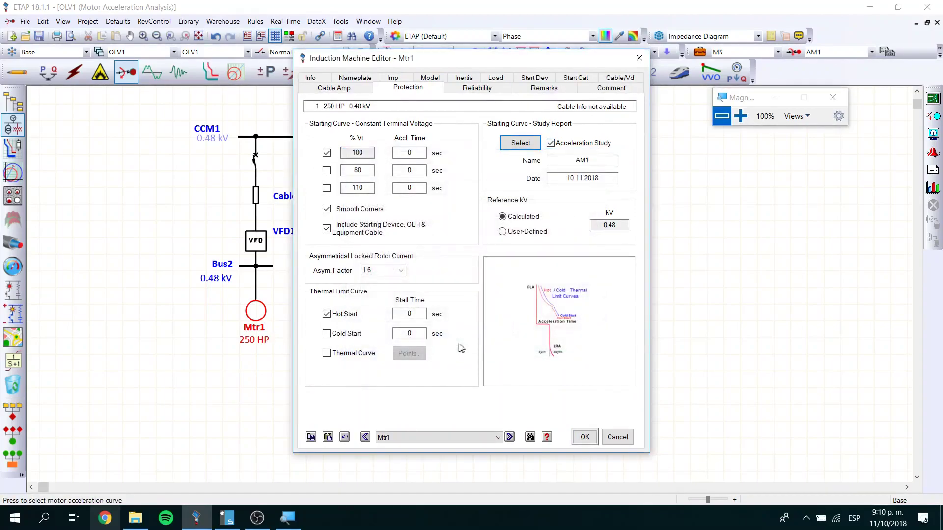
click(585, 437)
Open the Star1 time-current plot and examine Mtr1's updated starting curve against the CB1 and CB2 curves.
click(12, 154)
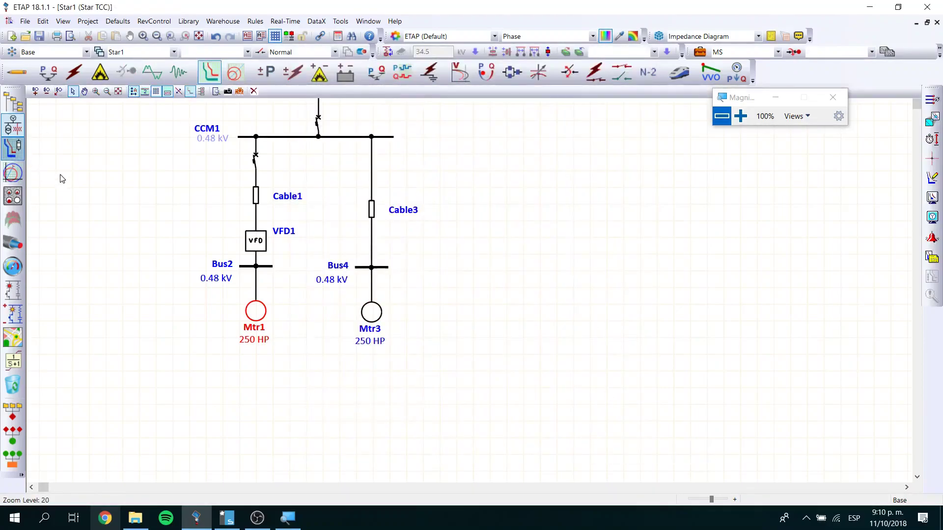
scroll(122, 265, down, 1)
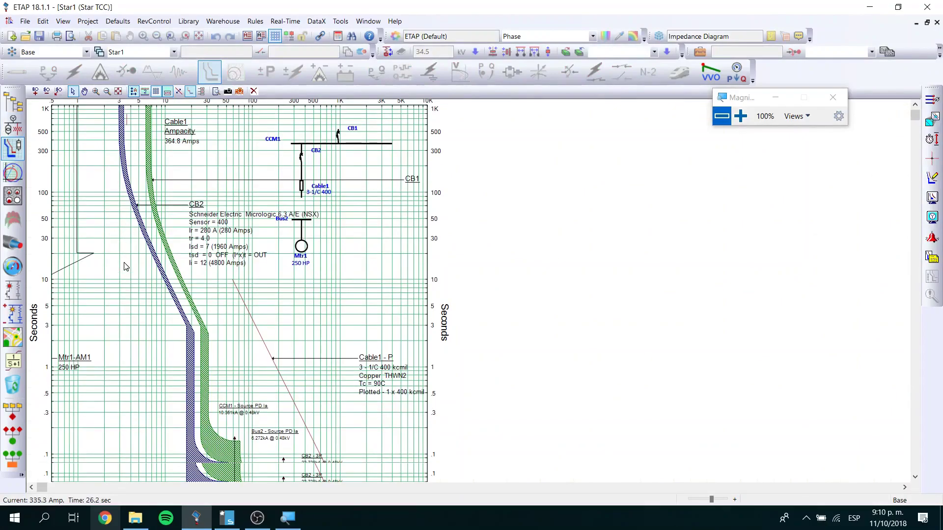
scroll(127, 266, down, 5)
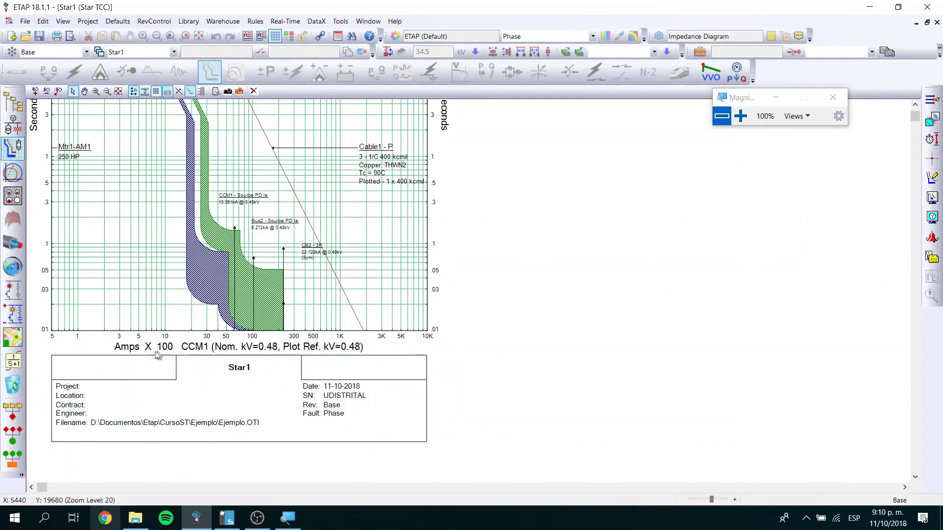
scroll(133, 341, up, 5)
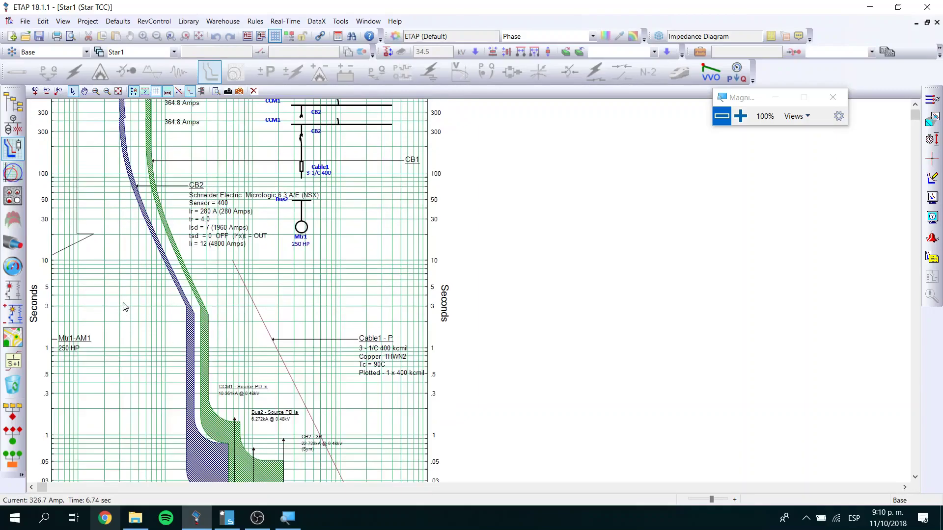
Return from the Star1 time-current plot to the OLV1 one-line diagram and switch it to Edit mode.
scroll(124, 307, up, 1)
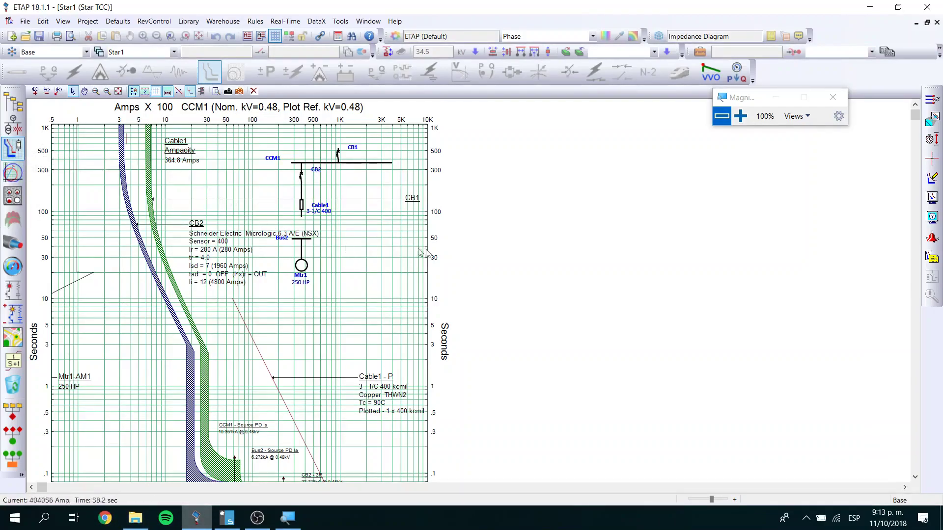
click(13, 126)
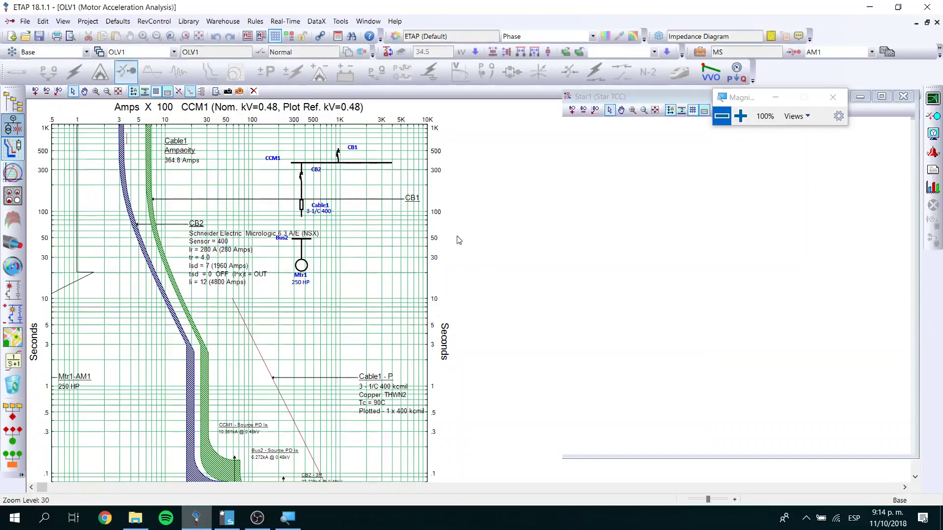
scroll(541, 202, up, 6)
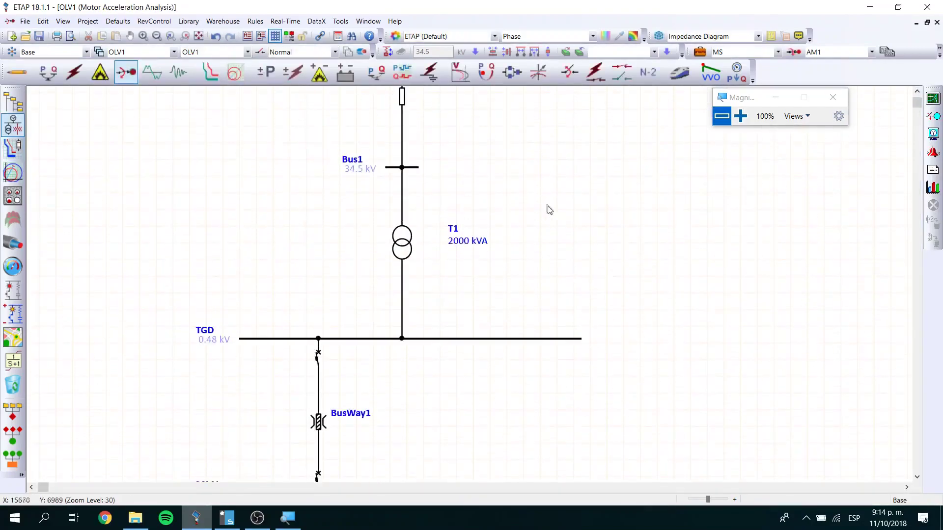
scroll(548, 209, down, 3)
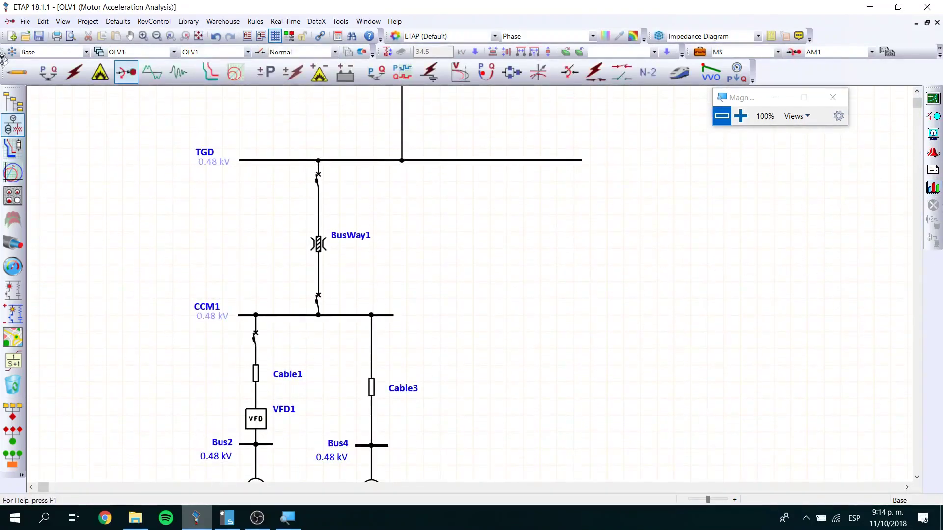
click(20, 74)
click(20, 73)
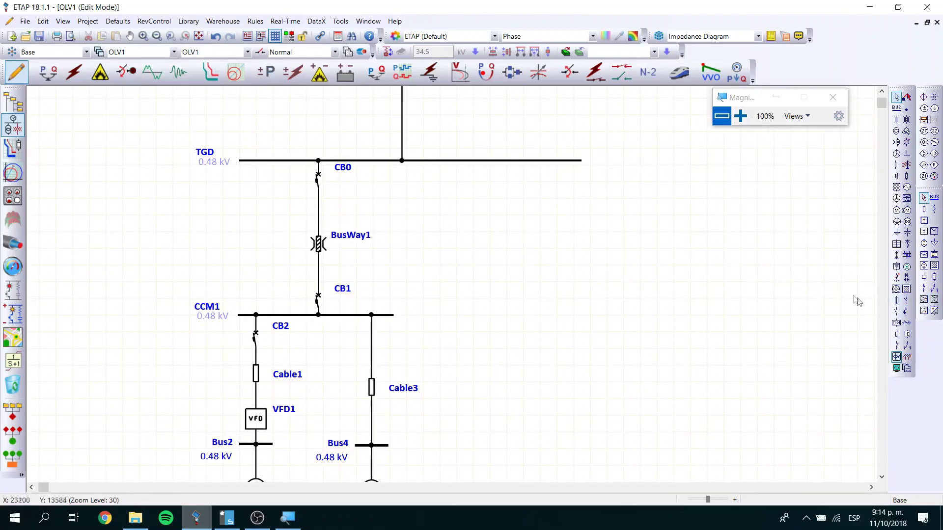
Add a UPS to the one-line diagram in the free area beside Cable3, level with Cable1 and Cable3.
click(740, 116)
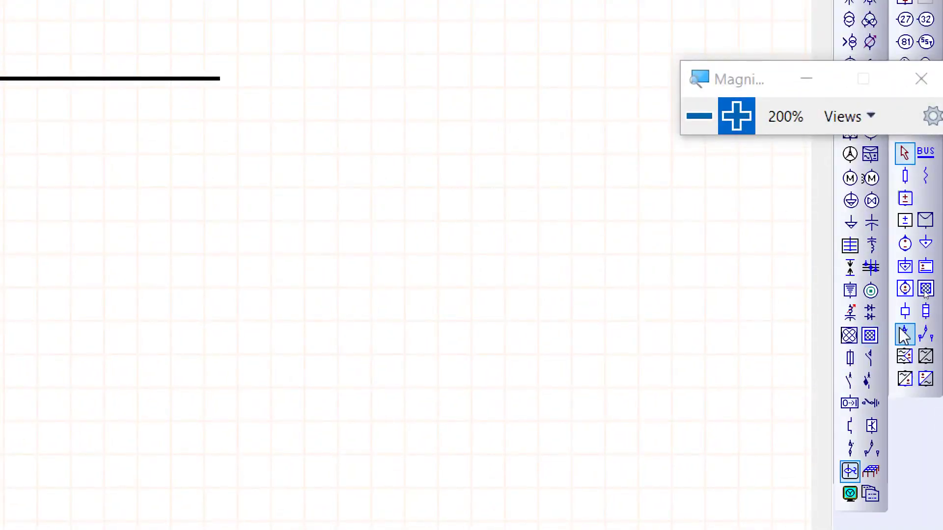
click(905, 357)
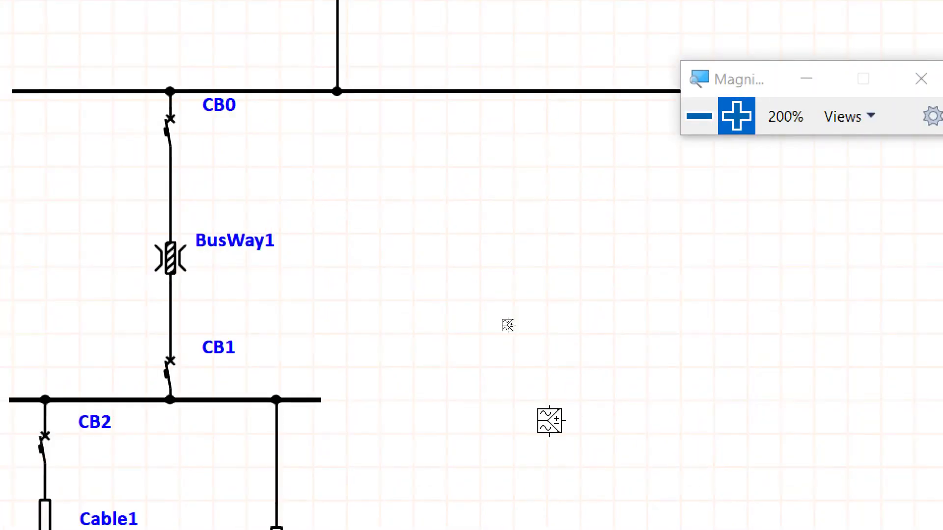
click(553, 445)
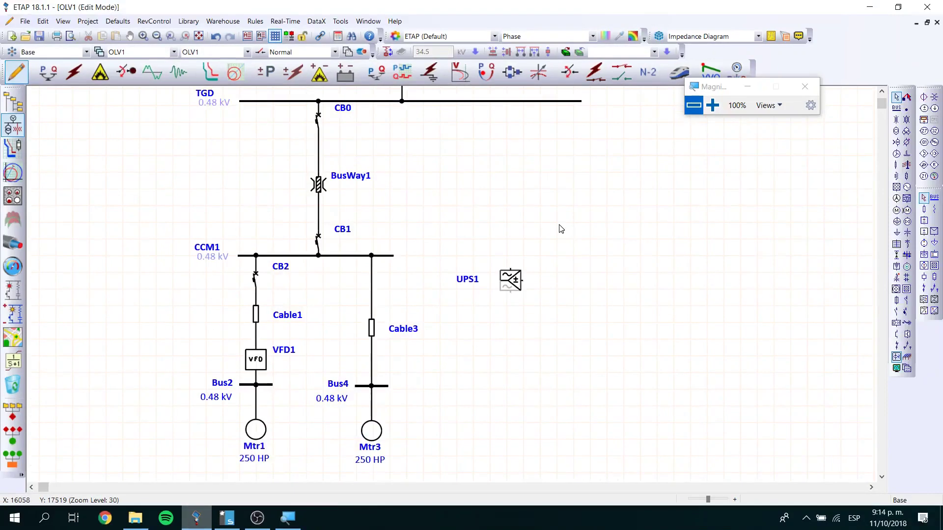
drag(510, 280, 514, 330)
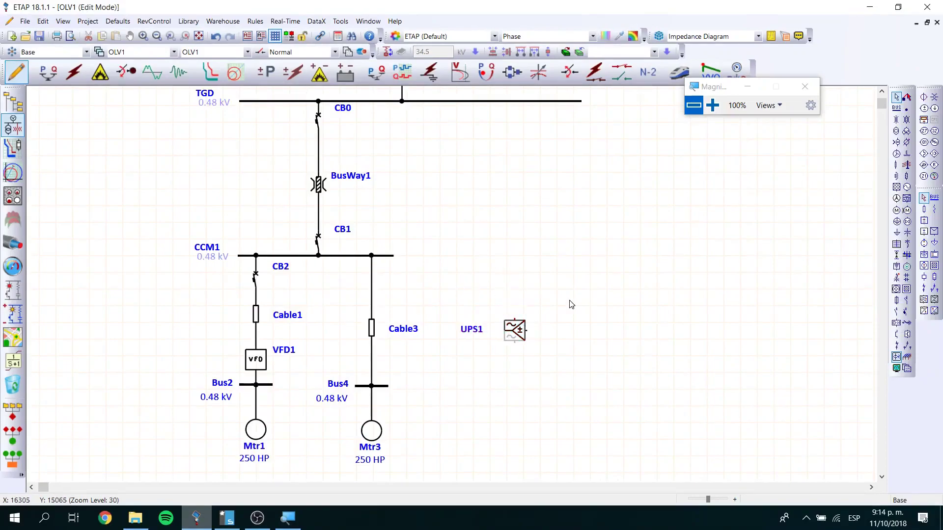
Place a bus above UPS1, lengthen it at both ends, and add a cable between it and the TGD bus level.
click(896, 108)
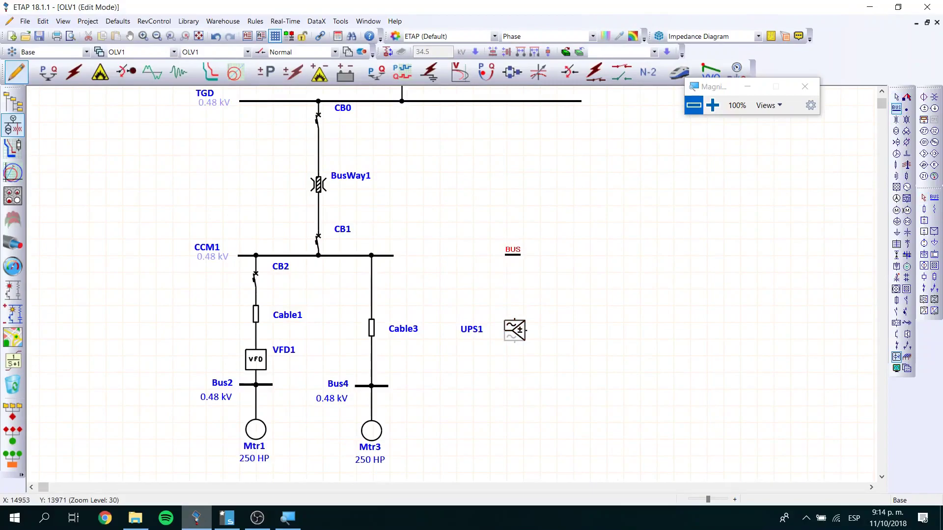
click(512, 255)
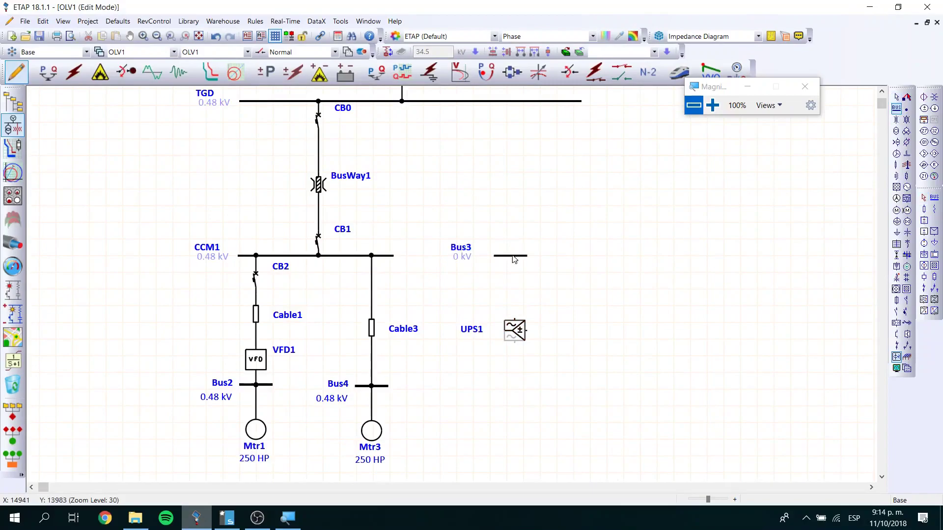
drag(527, 255, 554, 255)
drag(493, 254, 471, 256)
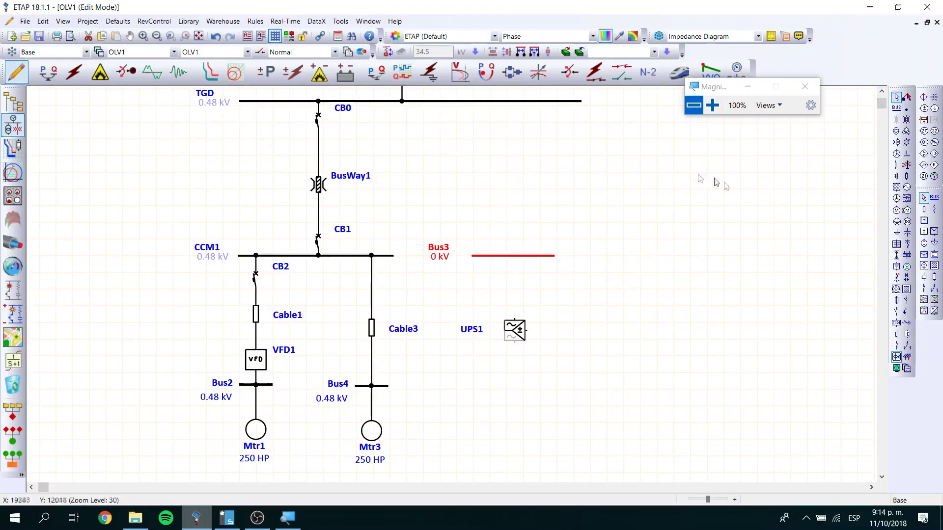
click(896, 166)
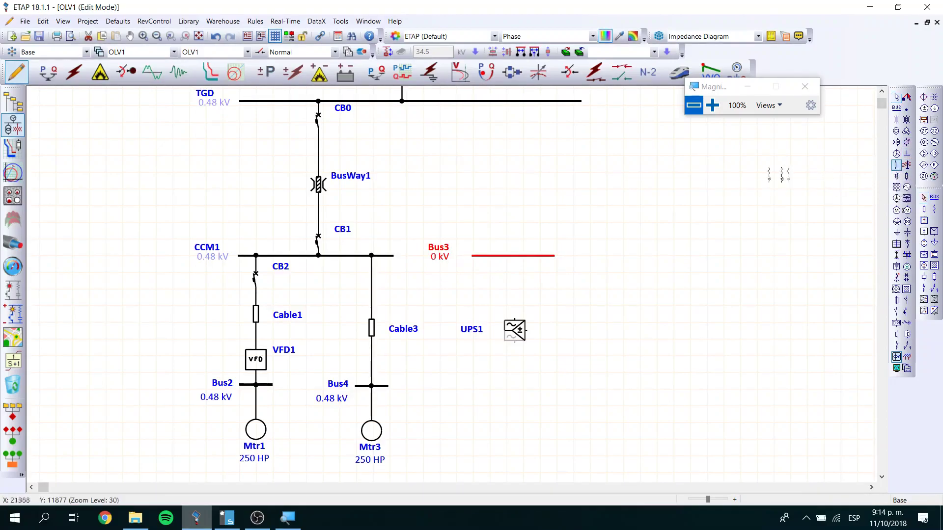
click(512, 187)
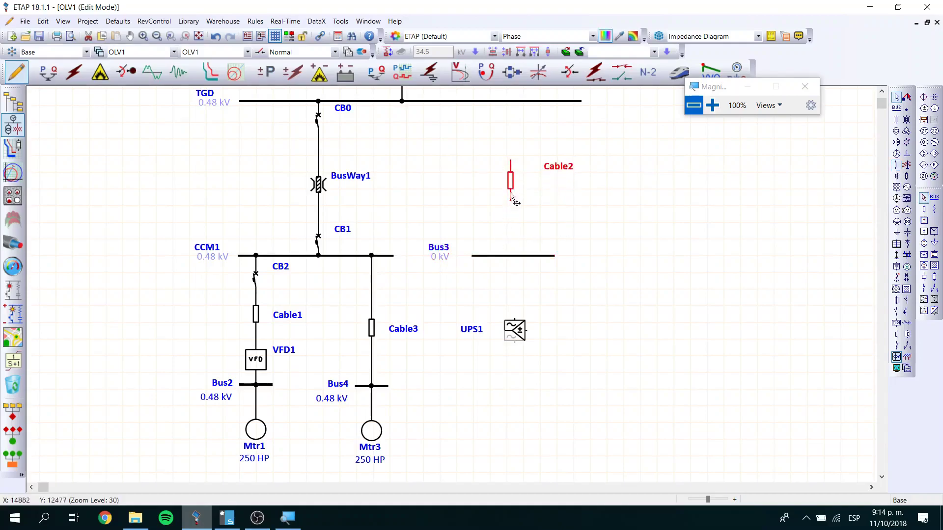
Set the nominal voltage of Bus3 to 0.48 kV and accept the change.
double_click(489, 256)
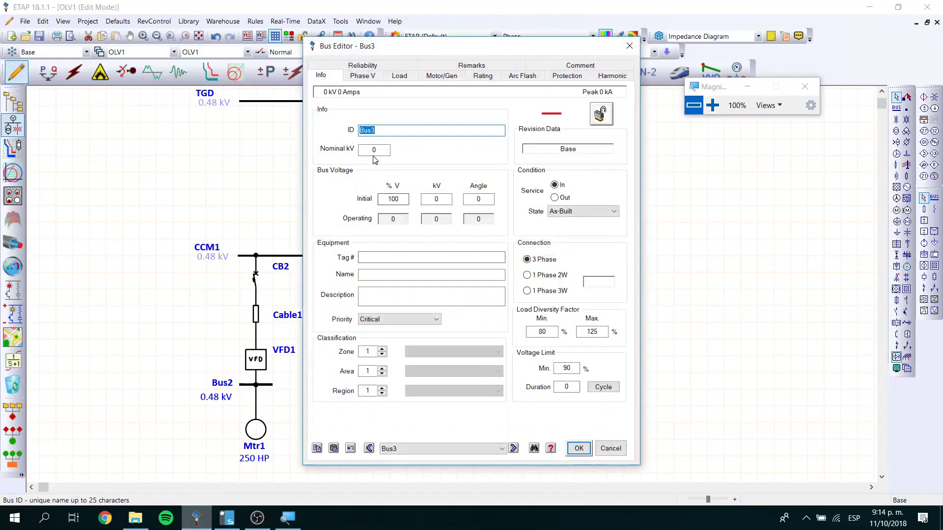
click(379, 149)
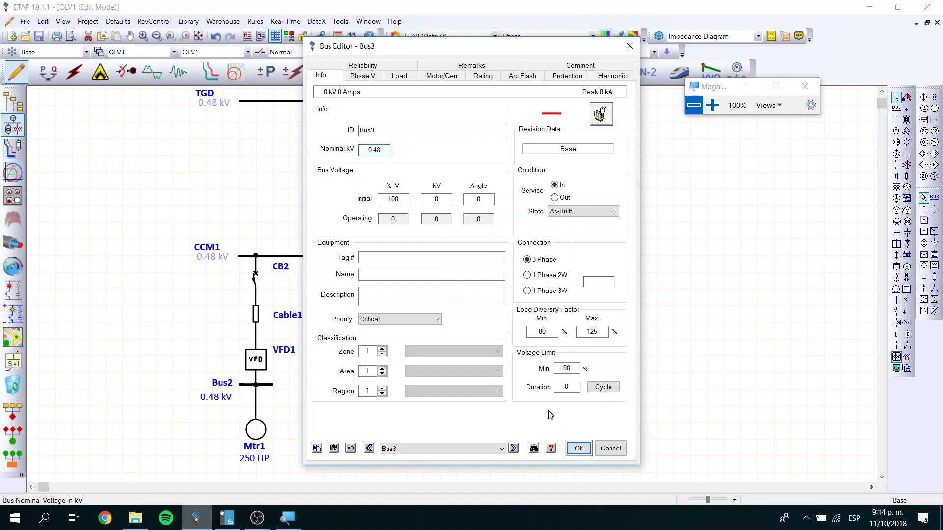
click(576, 447)
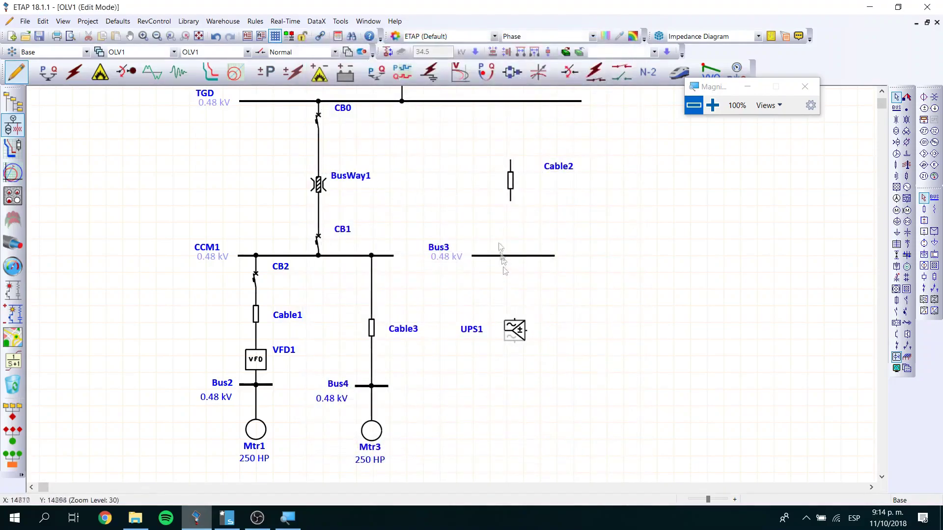
Connect Cable2 from the TGD bus to Bus3 and align UPS1 below the cable.
drag(511, 163, 510, 102)
drag(510, 201, 513, 257)
click(614, 262)
drag(522, 330, 517, 317)
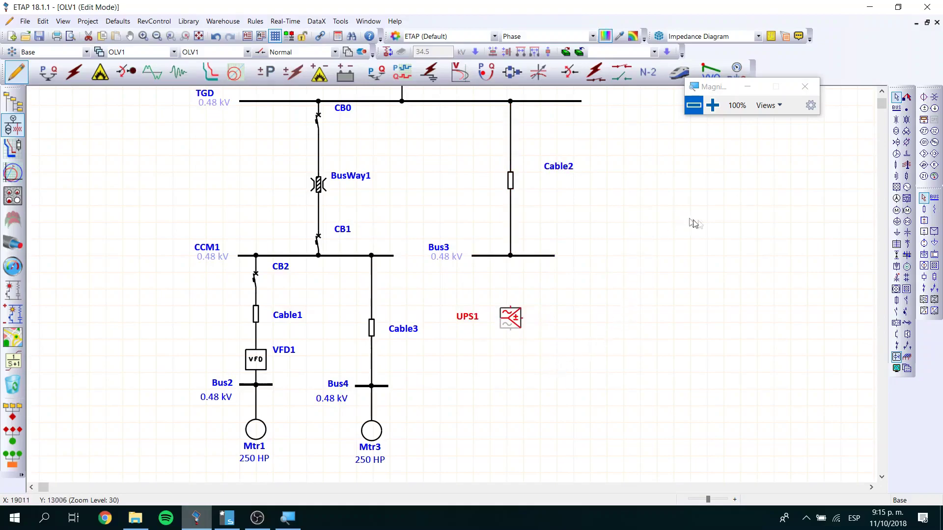
Place a new bus below UPS1, aligned with the UPS and level with Bus4.
click(897, 108)
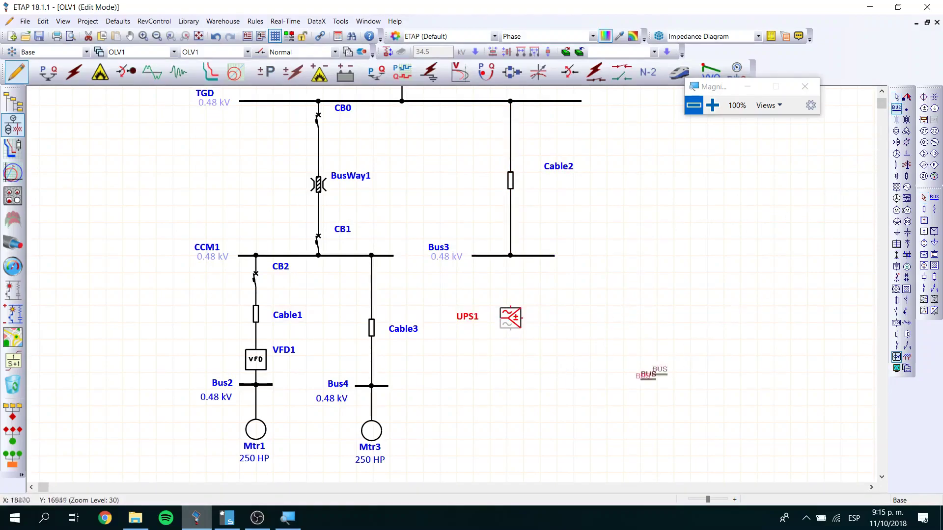
click(511, 389)
click(510, 389)
mouse_move(518, 394)
mouse_down()
mouse_move(530, 393)
mouse_move(523, 394)
mouse_up()
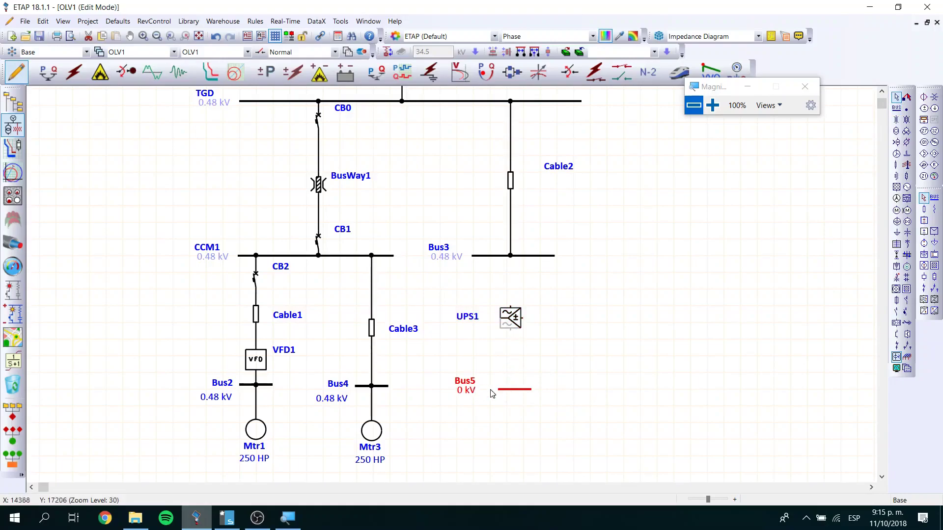
Set the nominal voltage of Bus5 to 0.208 kV and accept the change.
double_click(467, 388)
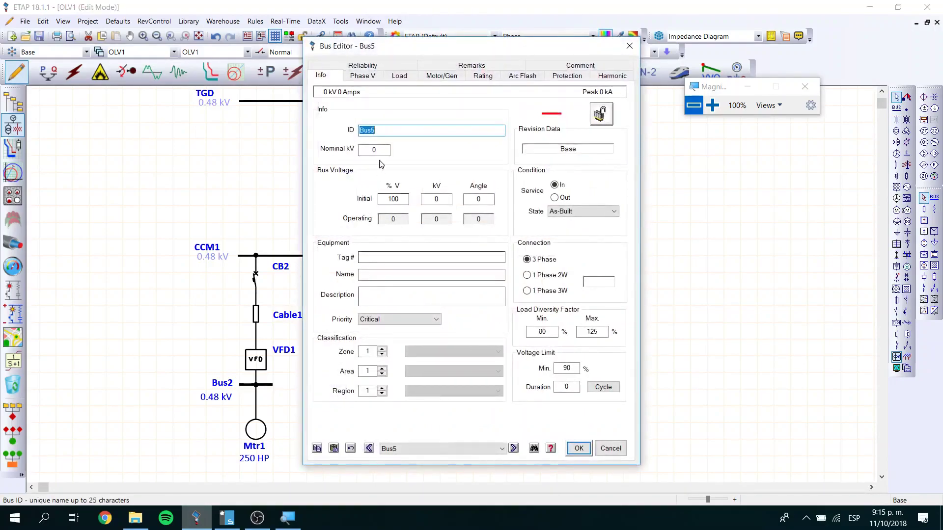
double_click(366, 149)
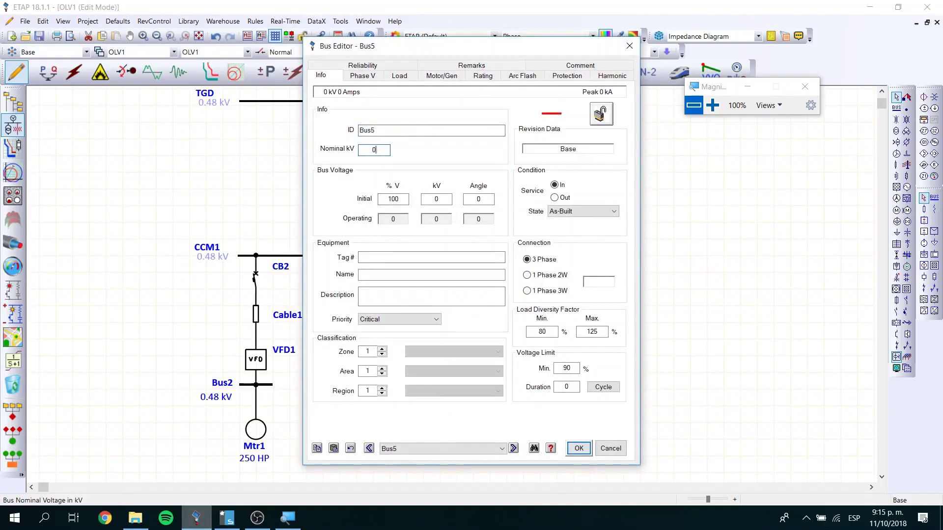
text(0.208)
click(578, 448)
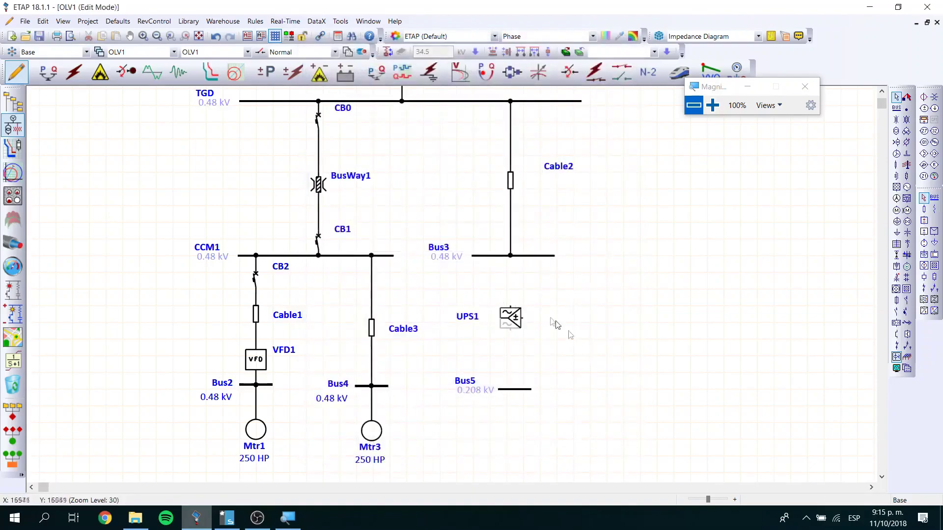
Connect UPS1's input to Bus3 and its output to Bus5, and lengthen Bus5 slightly to center it.
drag(510, 306, 511, 262)
drag(511, 330, 514, 392)
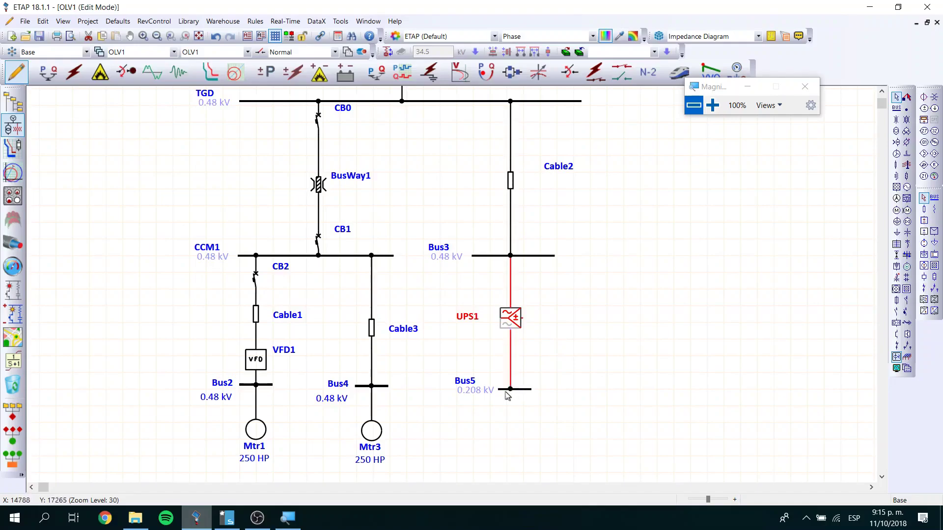
click(500, 391)
drag(498, 389, 493, 390)
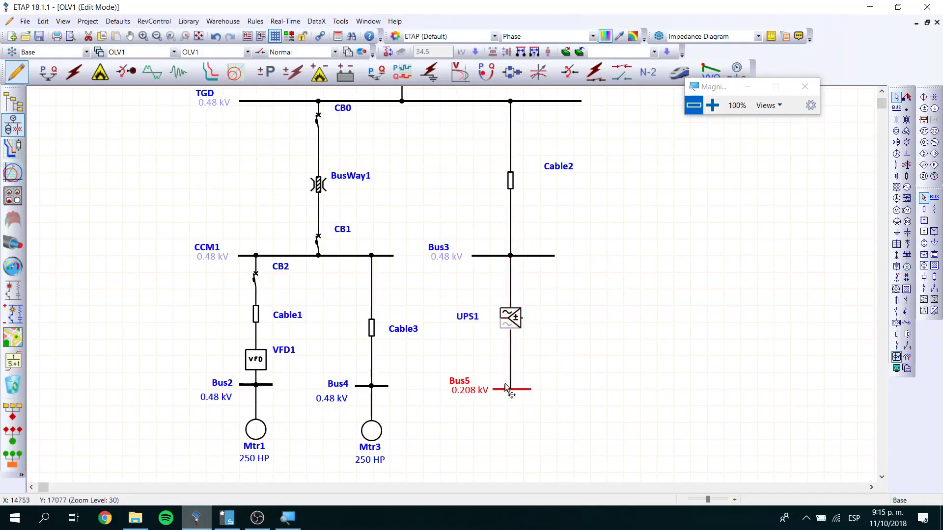
Set UPS1's AC rating to 500 kW and 625 kVA at 80% power factor.
double_click(511, 318)
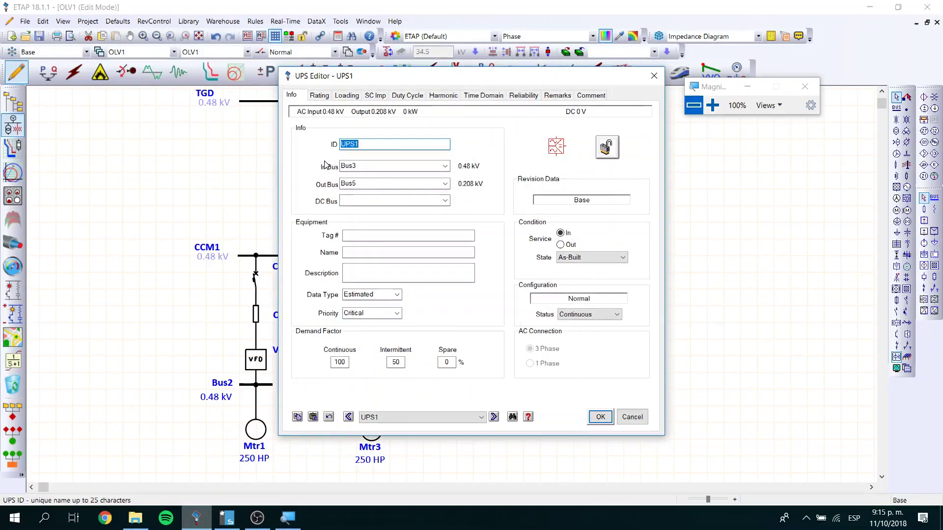
click(654, 76)
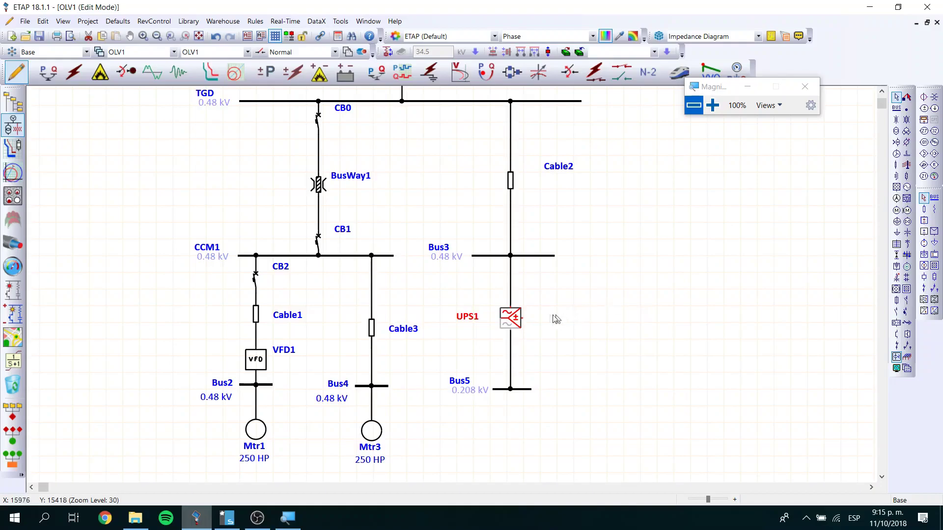
double_click(517, 317)
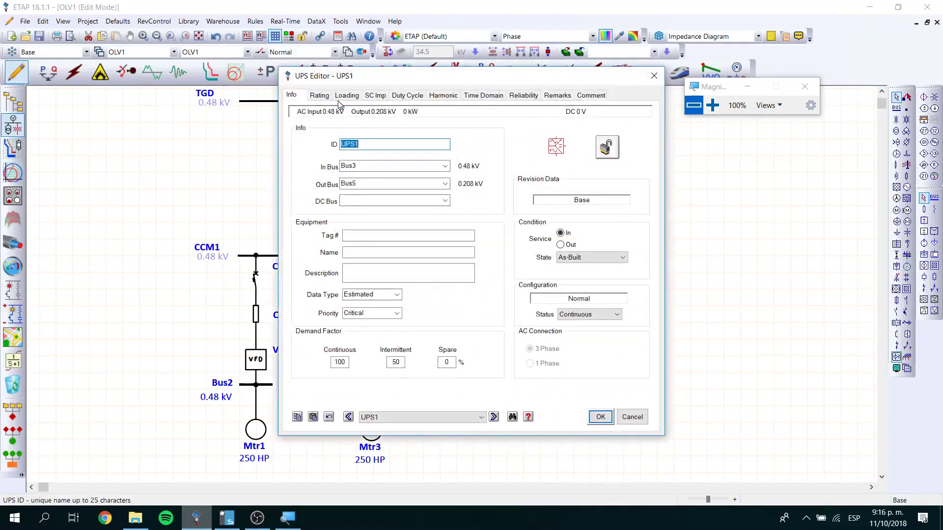
click(320, 95)
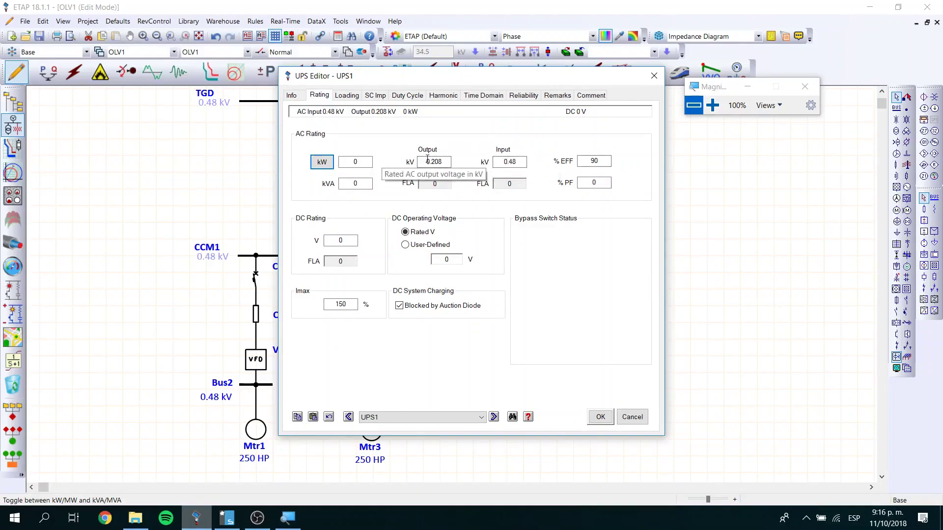
click(603, 163)
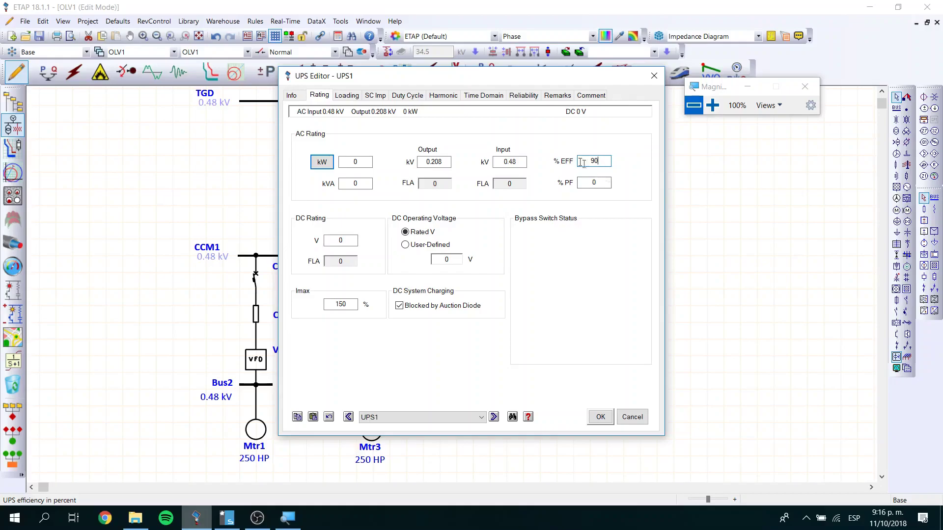
click(347, 161)
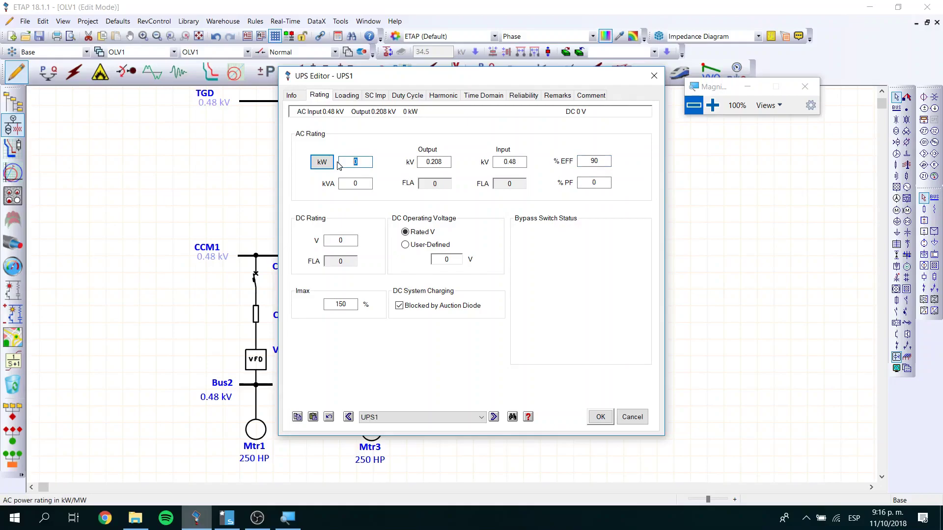
text(500)
click(351, 183)
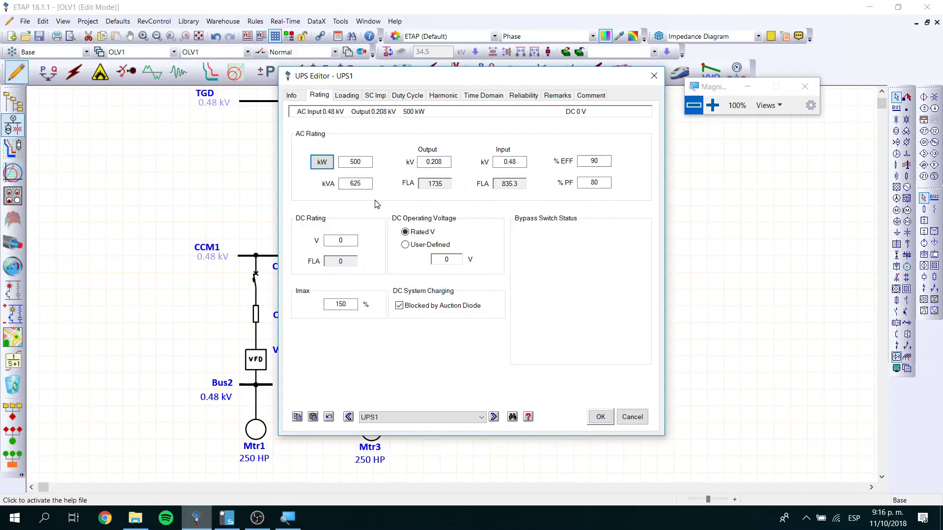
Set UPS1's DC rated voltage to 48 V and review its maximum current setting.
double_click(326, 241)
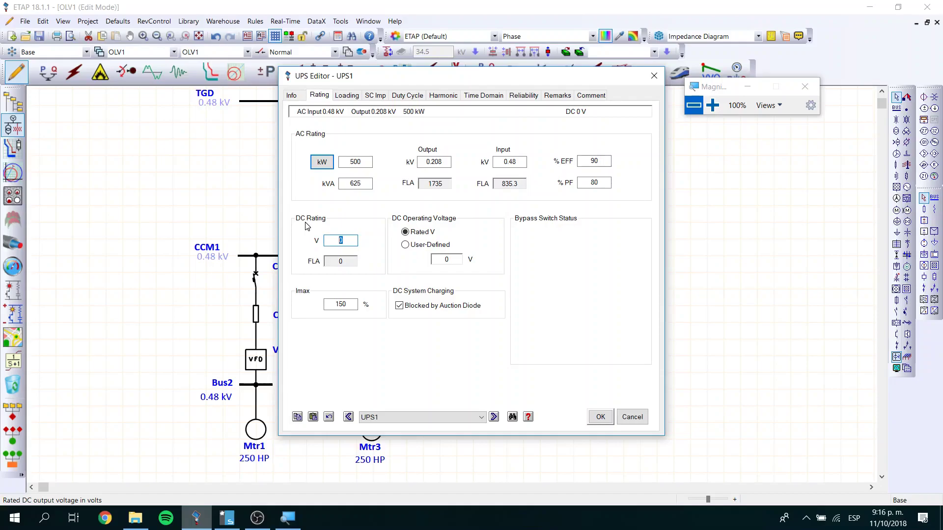
text(48)
click(344, 261)
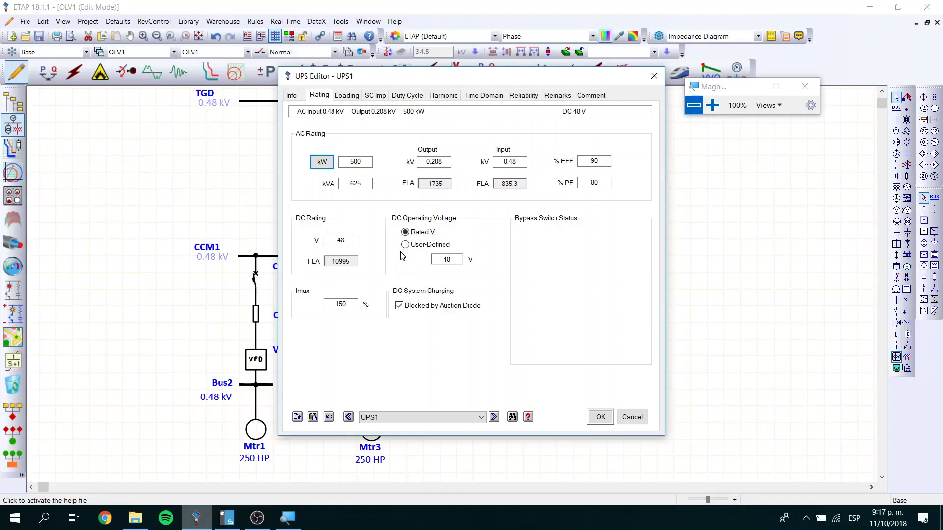
click(349, 305)
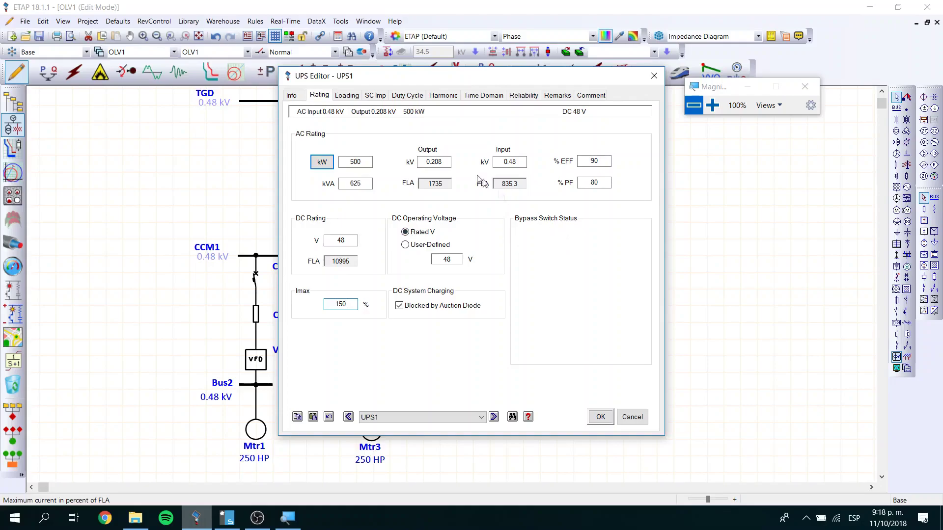
Base UPS1's load and its operating input power factor on the connected load, and accept the UPS settings.
click(356, 101)
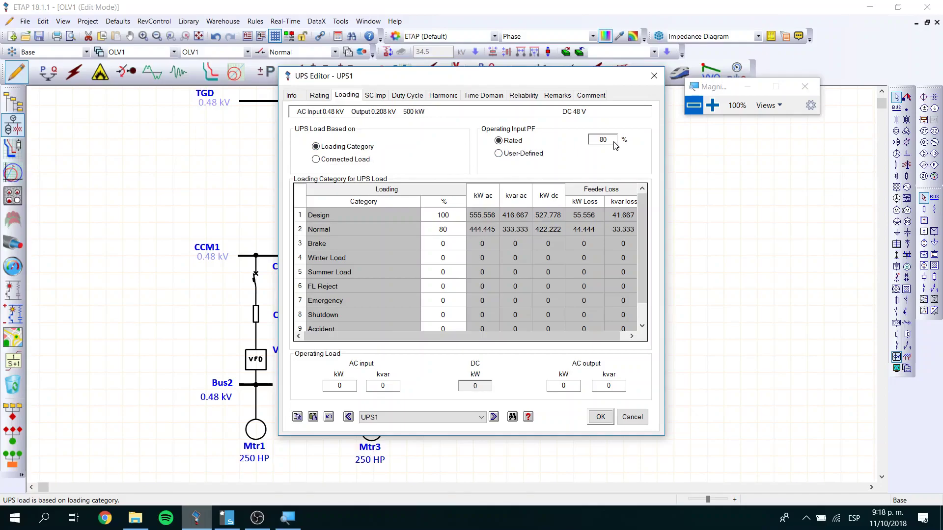
drag(491, 78, 719, 195)
drag(576, 197, 693, 177)
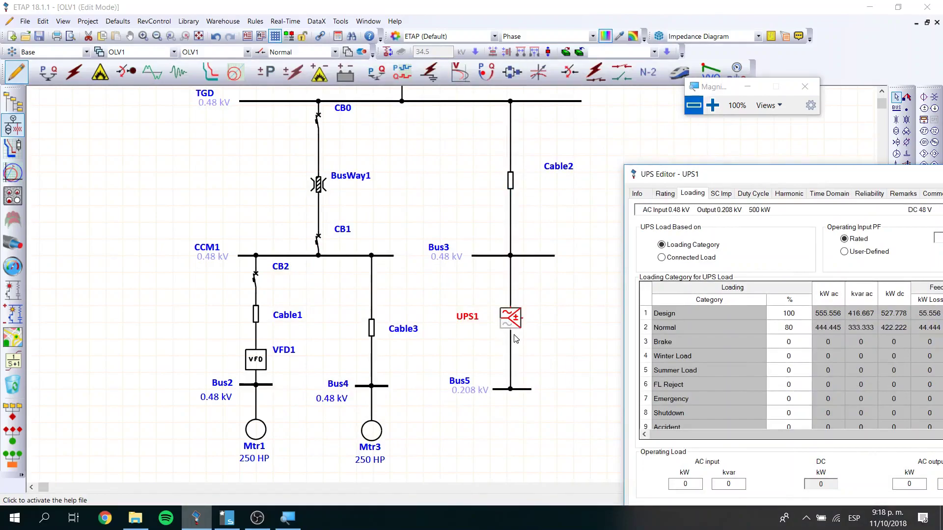
drag(677, 175, 481, 114)
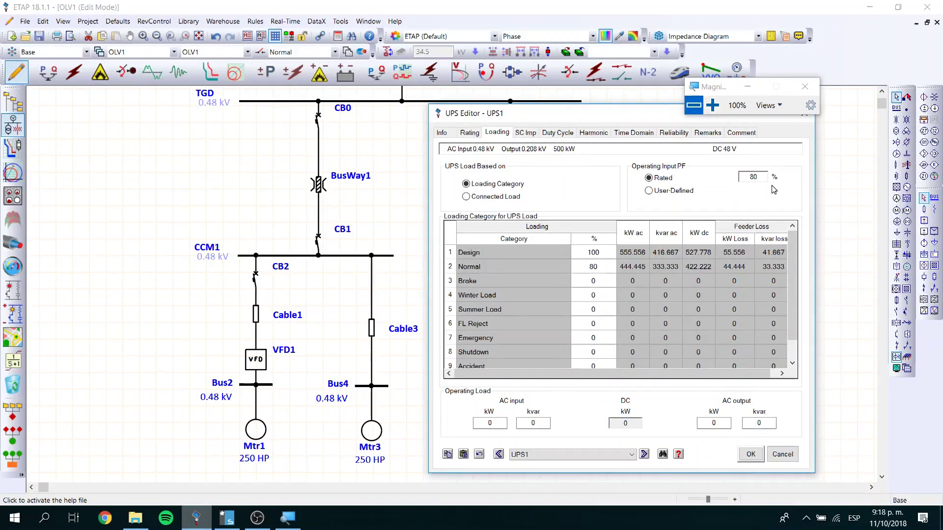
click(471, 198)
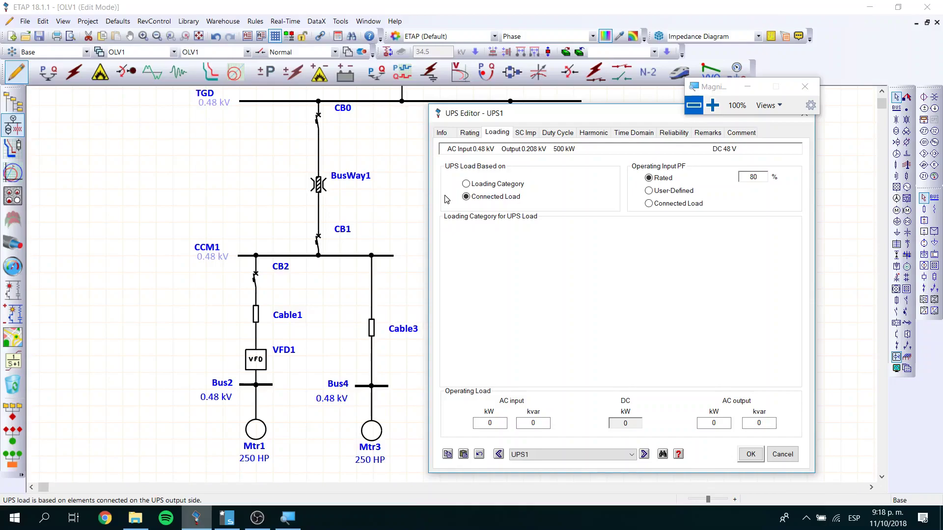
click(473, 186)
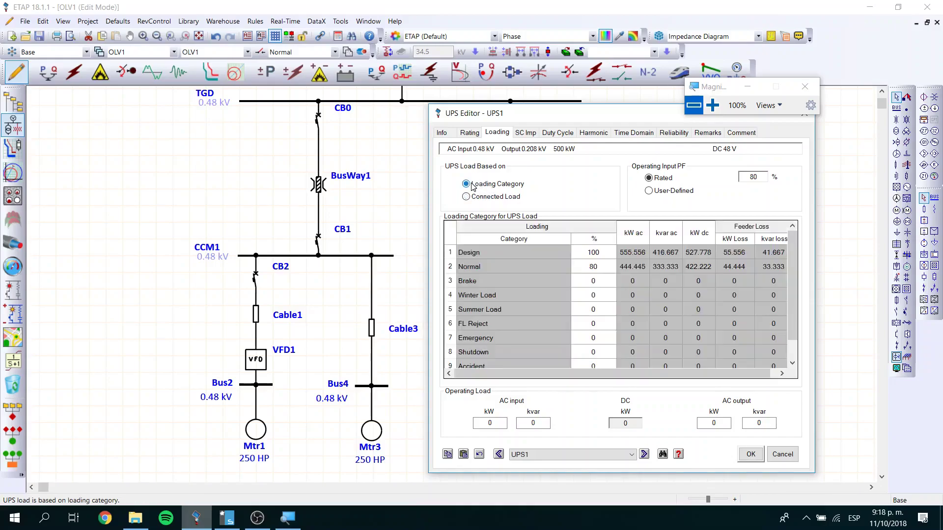
click(467, 196)
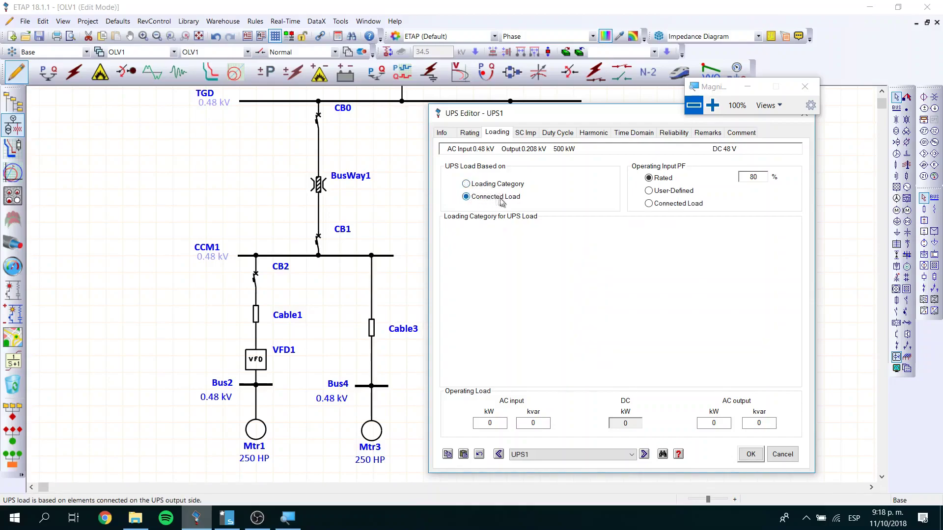
click(650, 205)
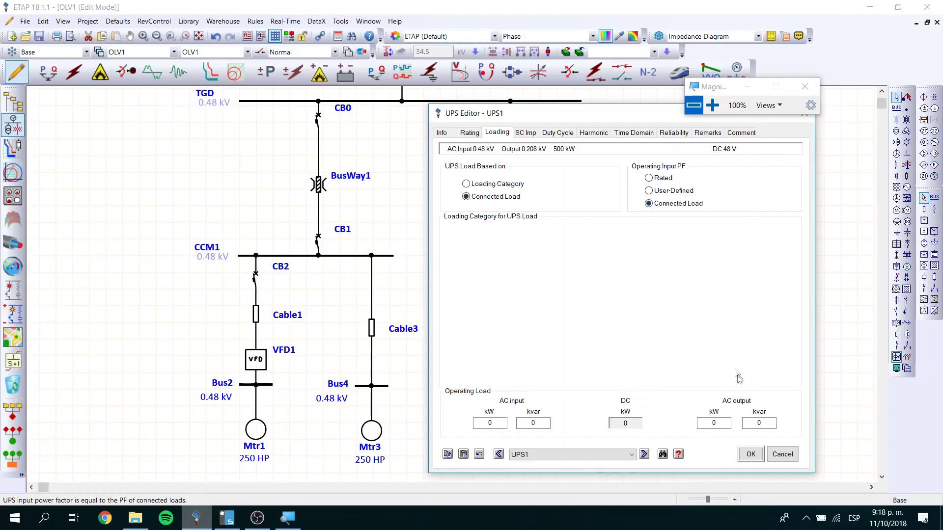
click(747, 454)
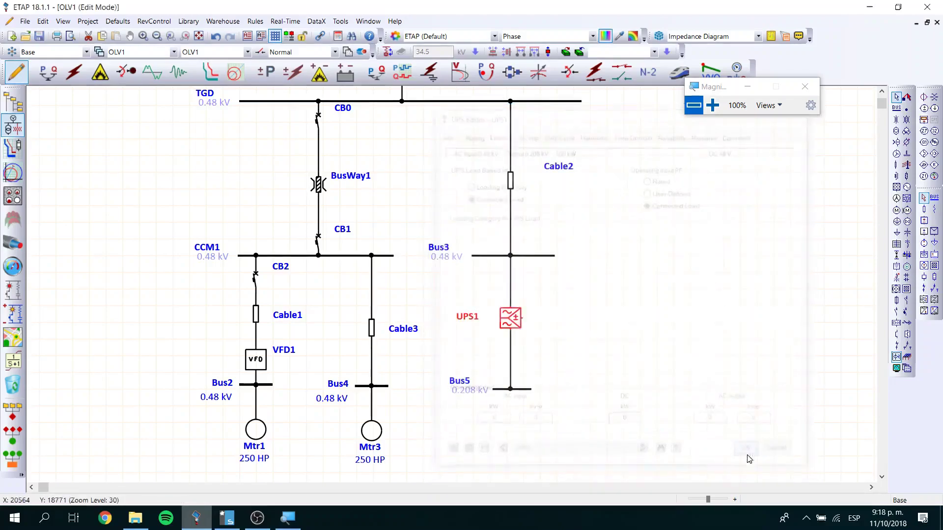
Add a lumped load to the one-line diagram in the free area beside Bus5.
scroll(604, 358, down, 3)
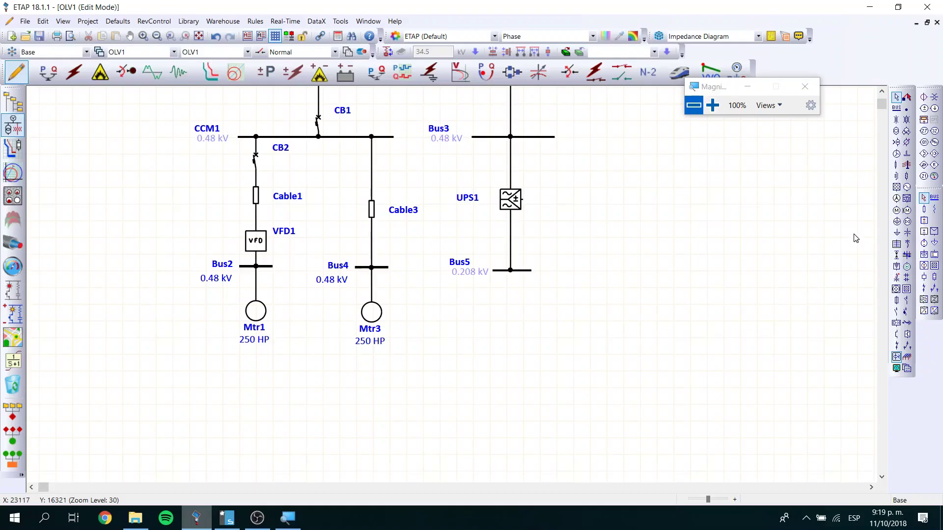
click(896, 223)
click(631, 301)
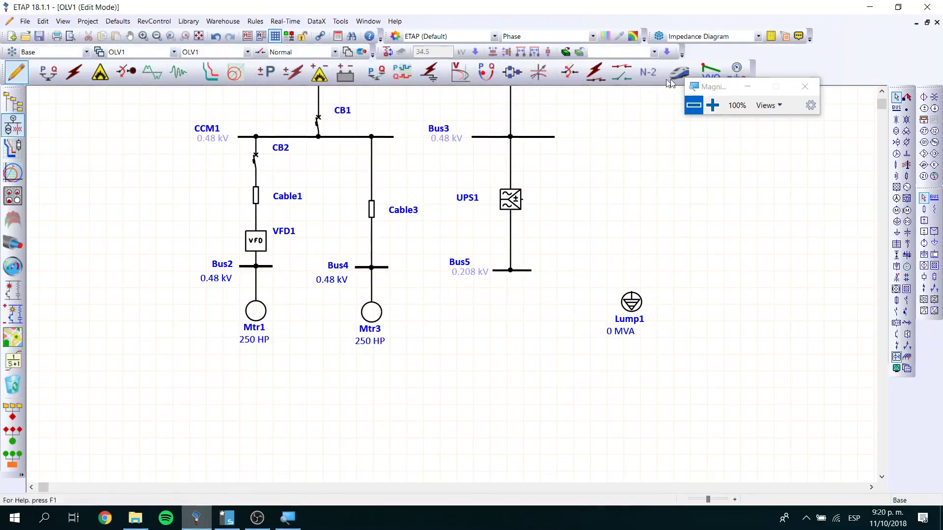
Move the lumped load directly below Bus5 and connect it to that bus.
click(712, 105)
click(713, 105)
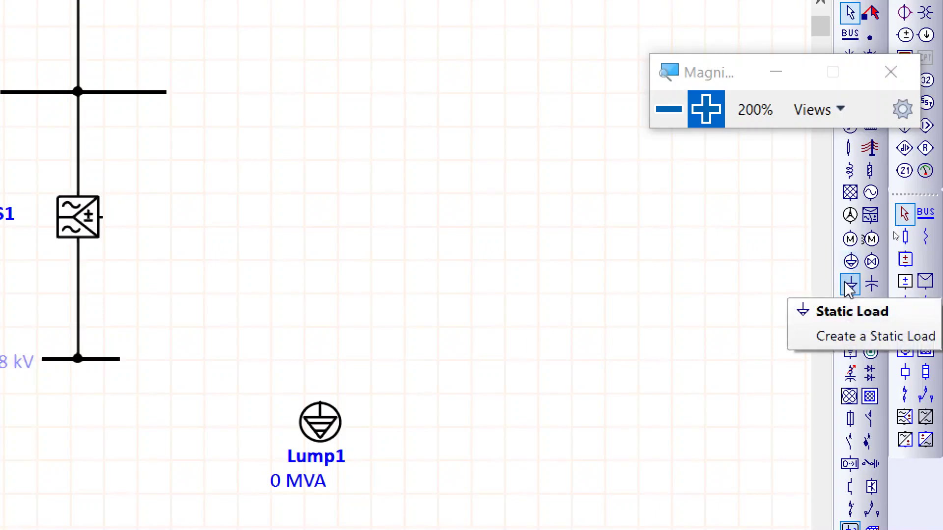
click(849, 288)
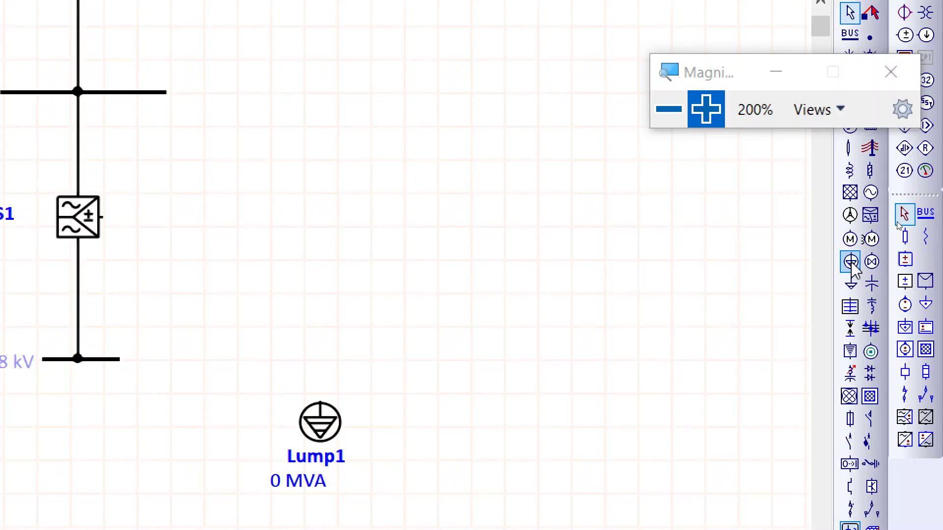
scroll(392, 442, down, 1)
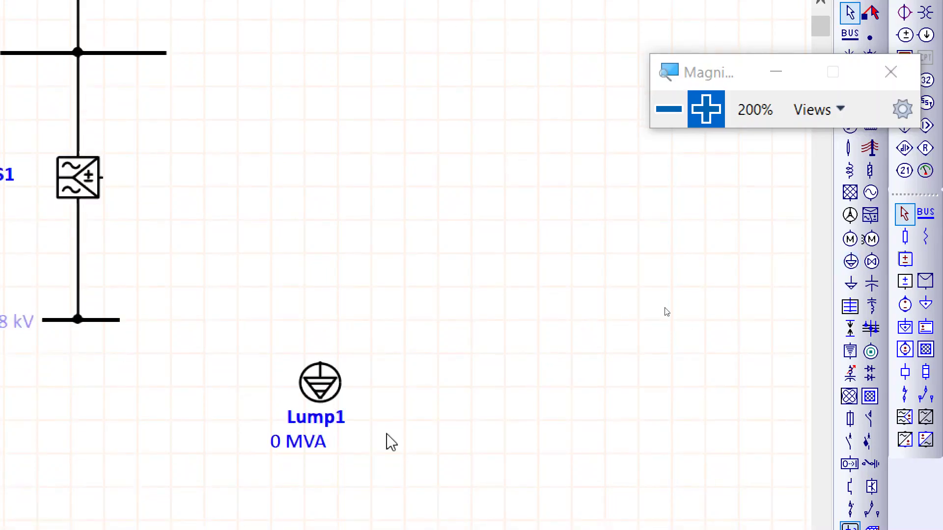
scroll(391, 442, down, 2)
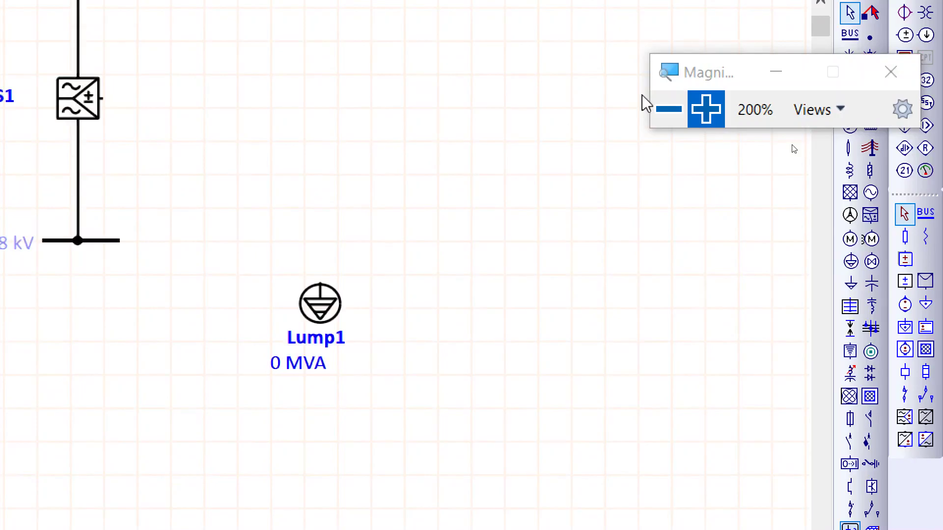
click(665, 108)
drag(509, 264, 509, 260)
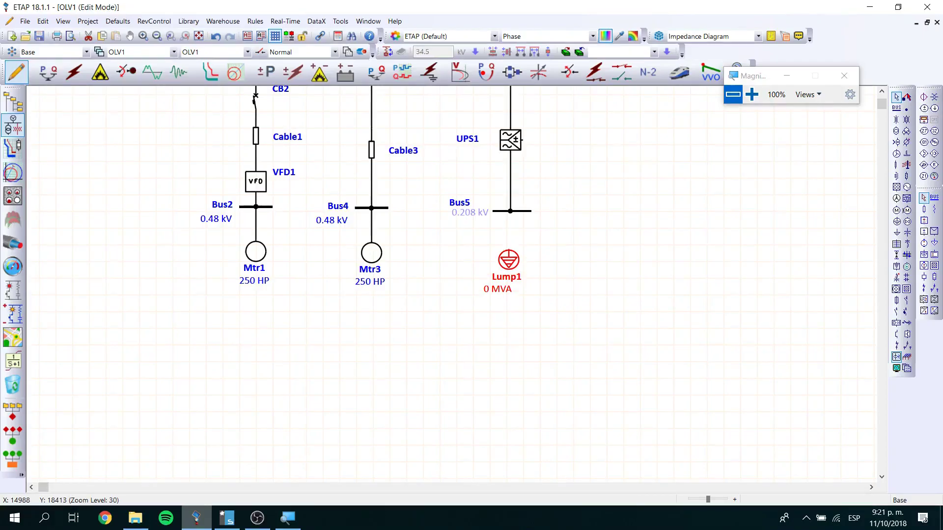
drag(510, 253, 512, 217)
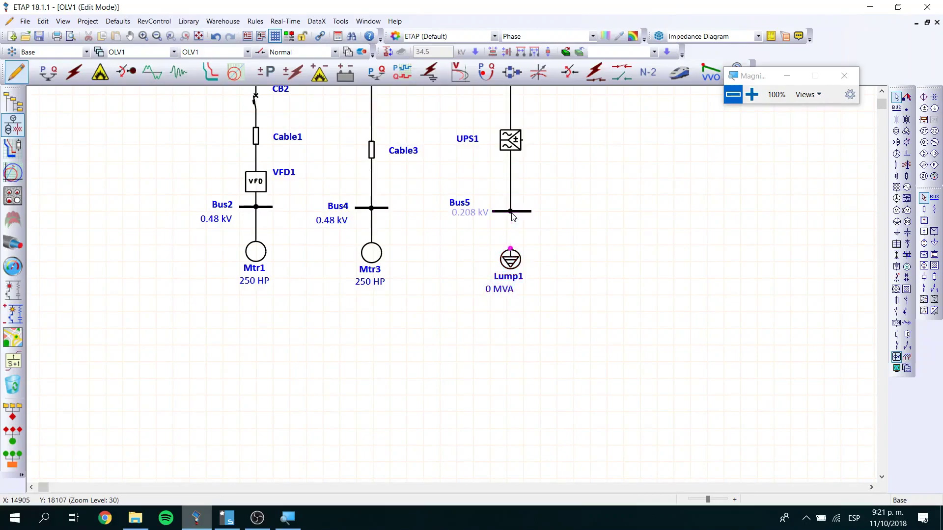
Change the ID of the lumped load on Bus5 to Carga1.
click(516, 260)
double_click(515, 259)
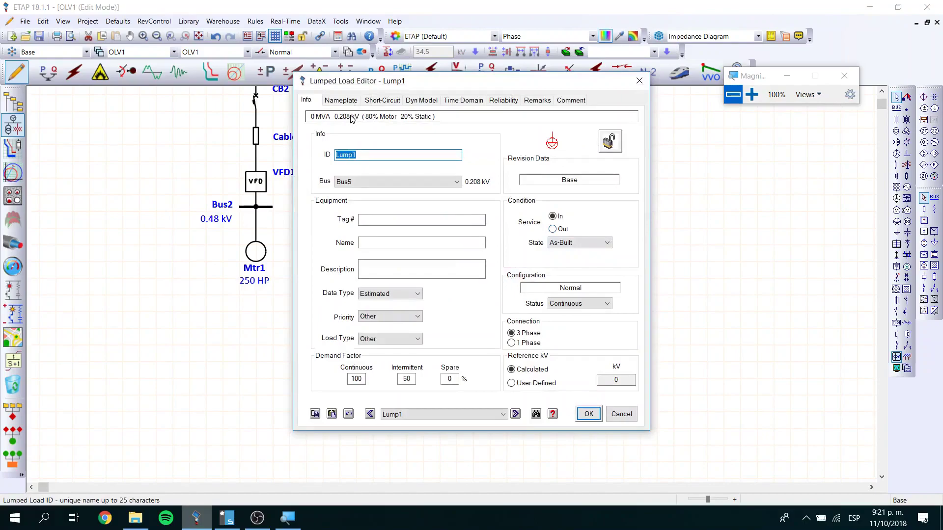
text(Carga1)
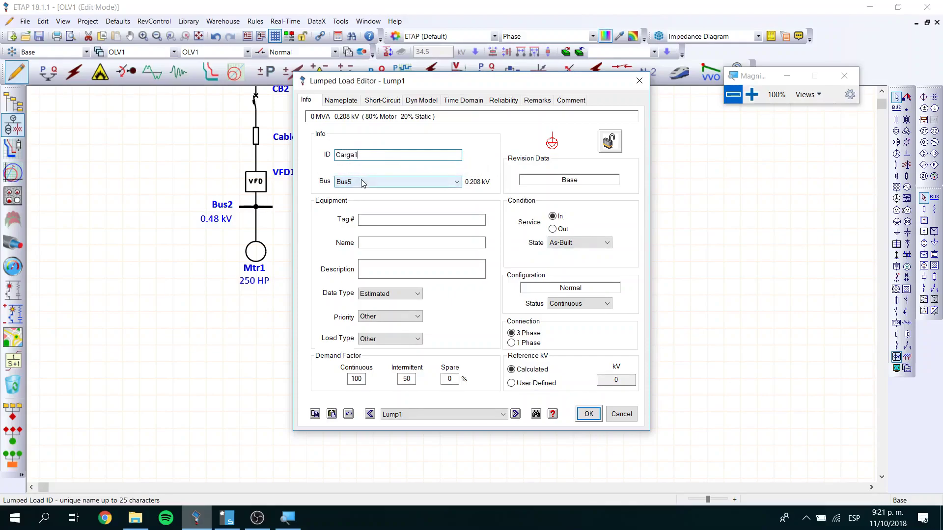
Display the load's nameplate ratings in kVA and set its load type to 100% constant kVA and 0% constant Z.
click(341, 101)
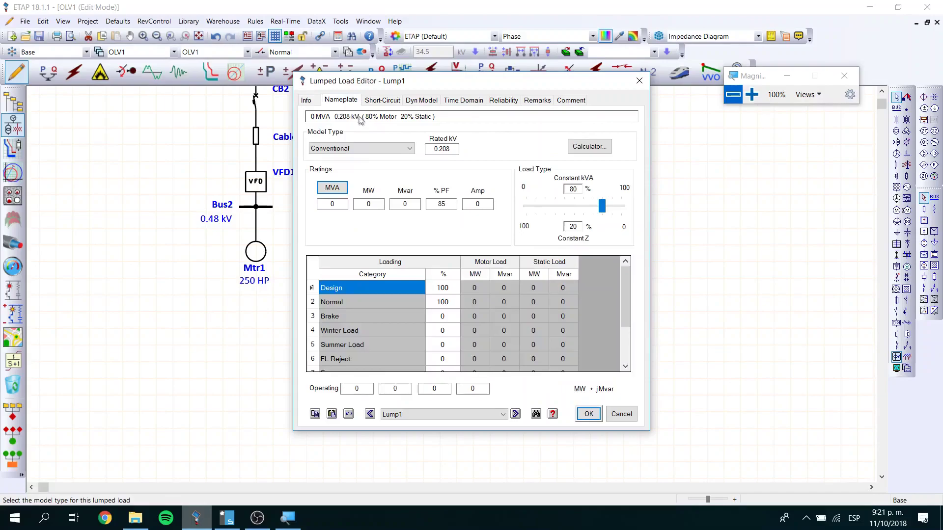
click(338, 187)
click(337, 188)
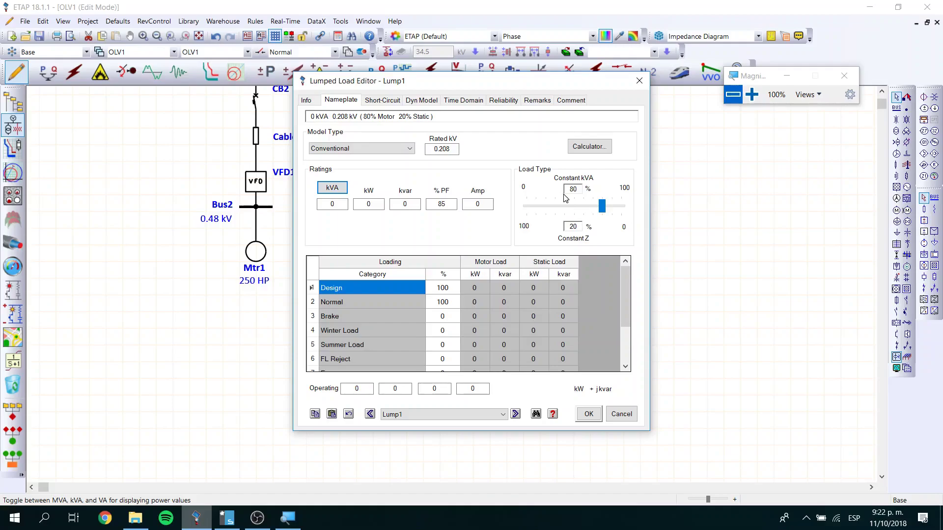
drag(602, 207, 639, 207)
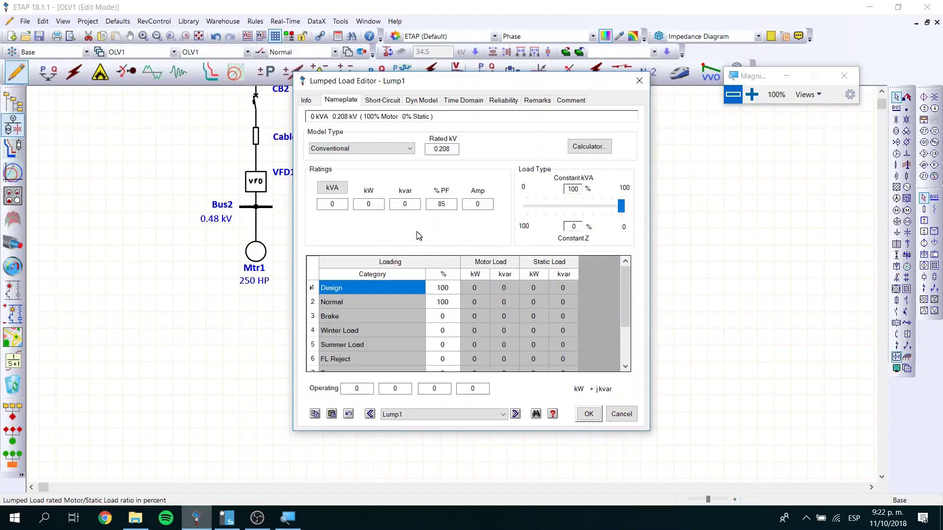
Try to rate the load at 400 kW with 85% power factor directly in the nameplate ratings.
click(369, 204)
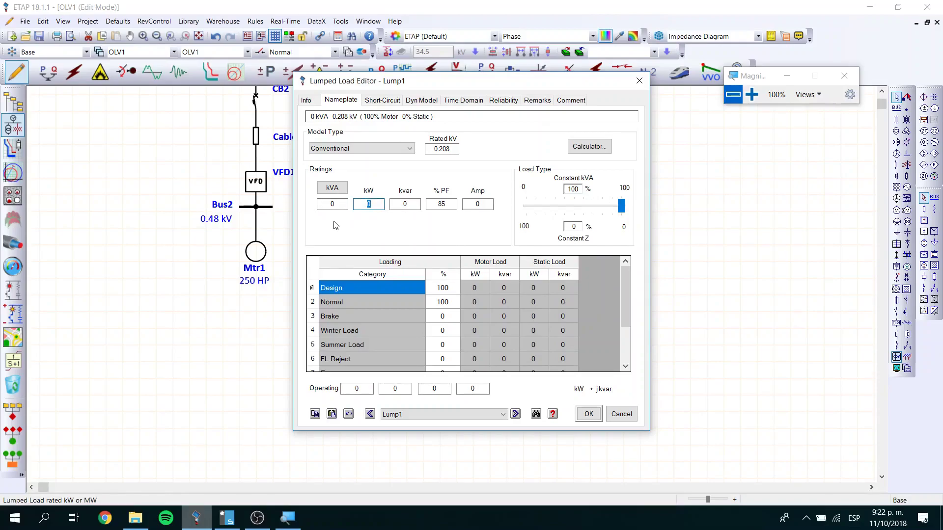
text(400)
click(415, 206)
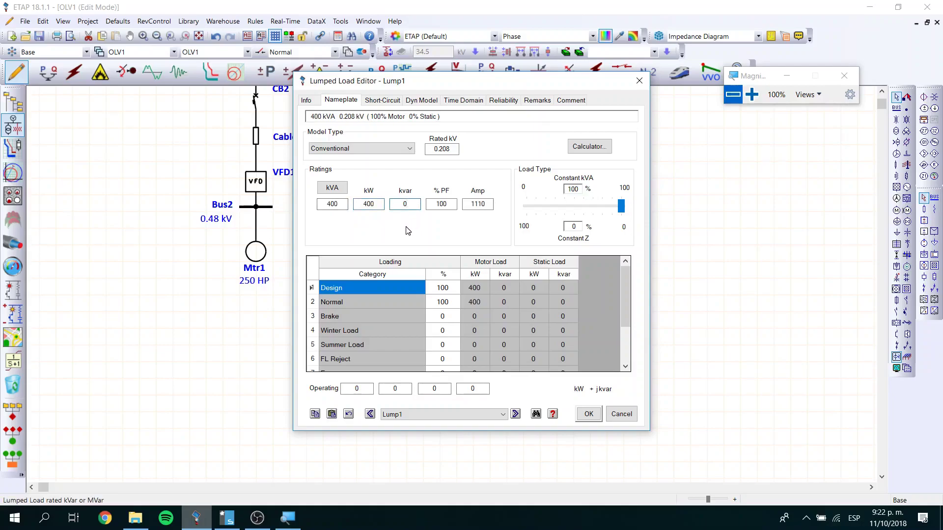
double_click(445, 204)
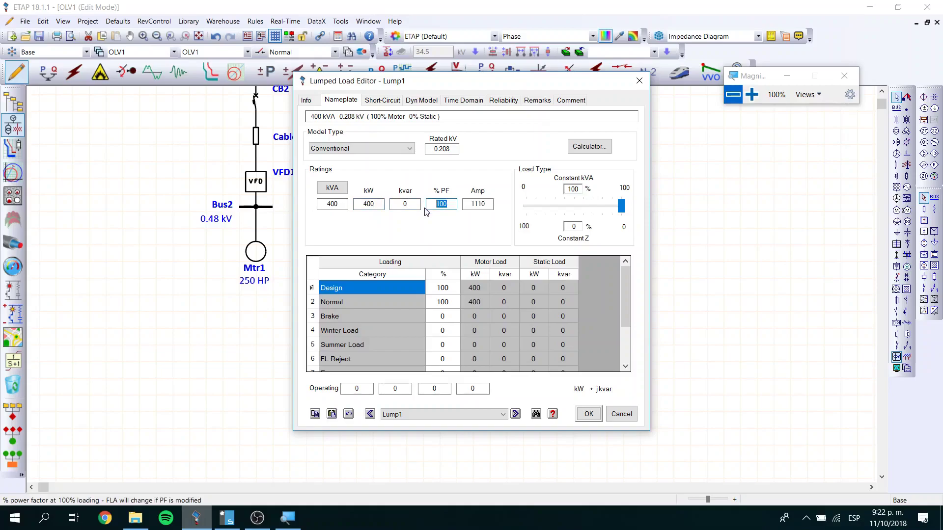
text(85)
click(416, 205)
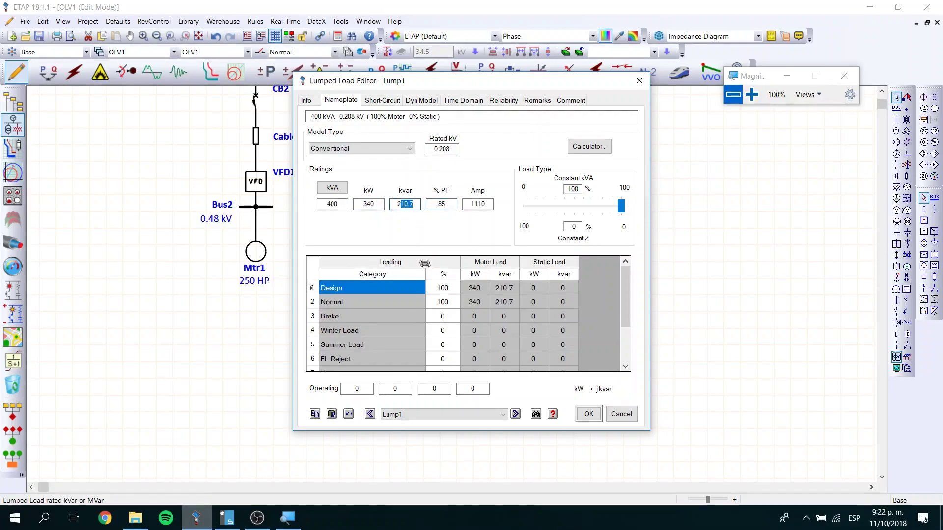
Use the Power Calculator with kW fixed to rate the load at 400 kW and 85% power factor, and substitute the values.
click(590, 146)
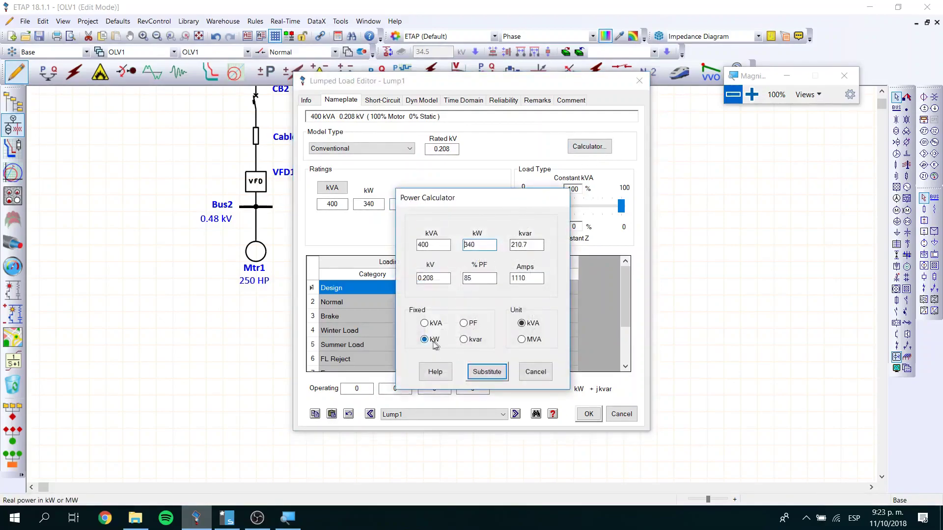
double_click(477, 245)
text(400)
click(475, 276)
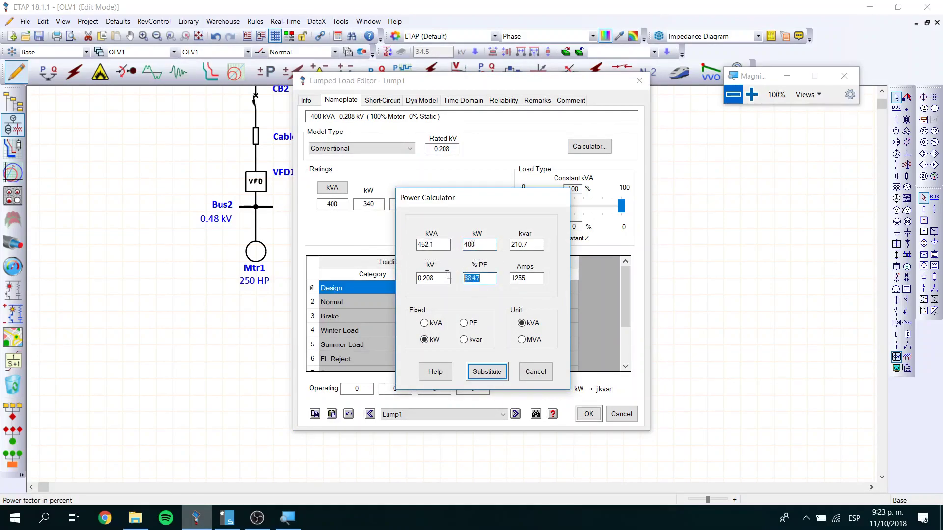
text(85)
click(445, 245)
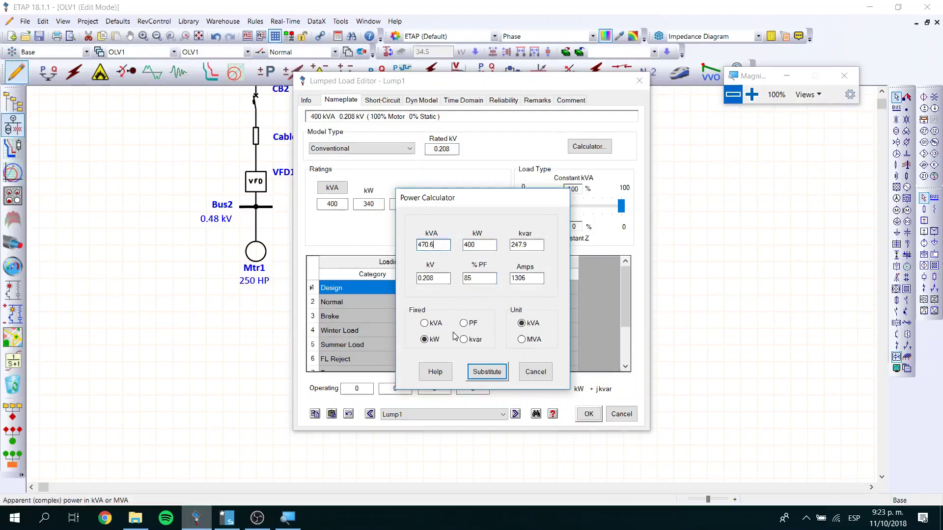
click(488, 373)
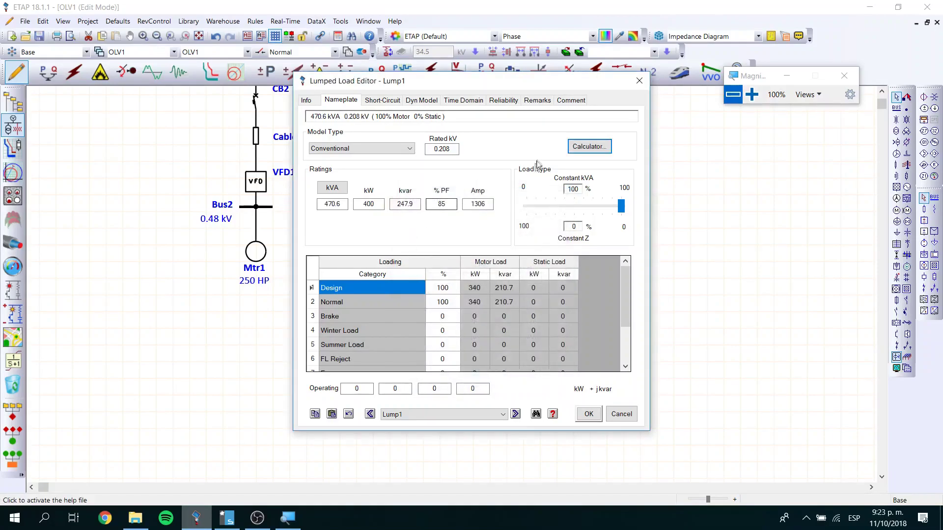
click(574, 147)
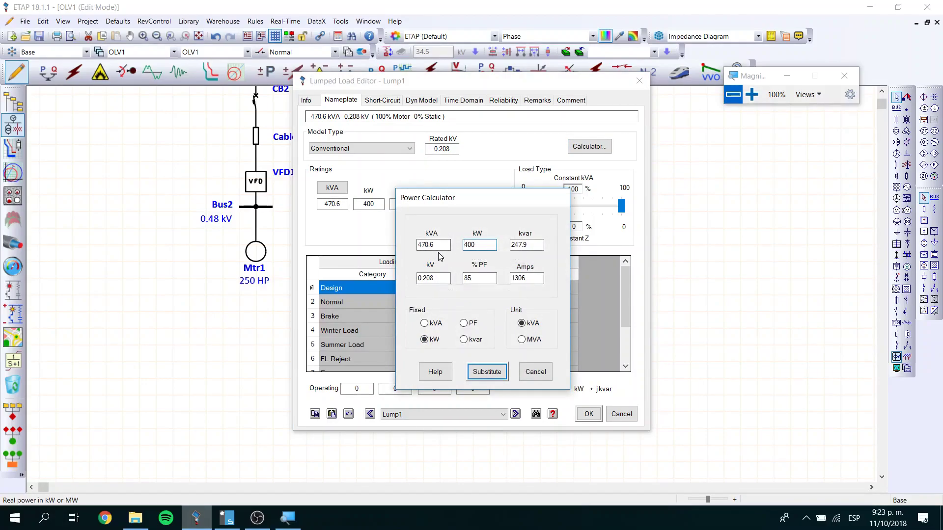
click(486, 375)
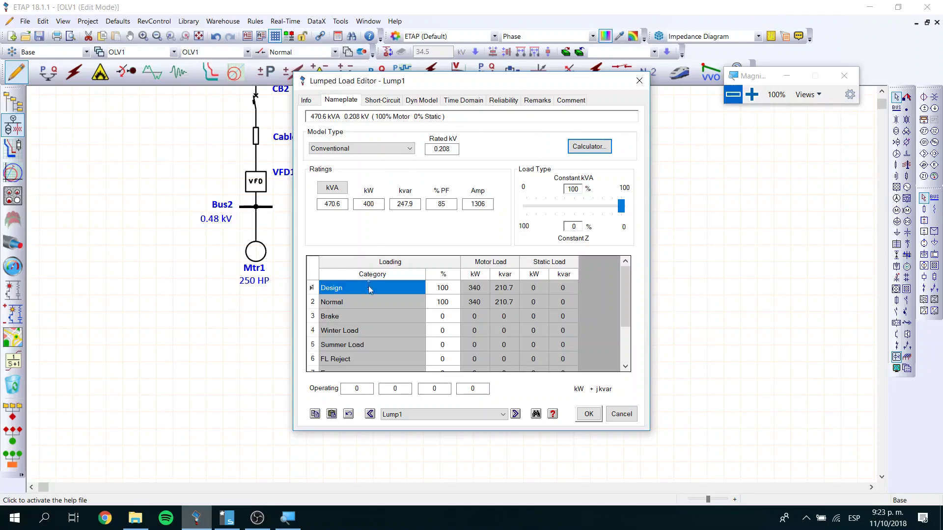
Set the load's Design loading category to 110%.
click(449, 292)
drag(451, 290, 423, 291)
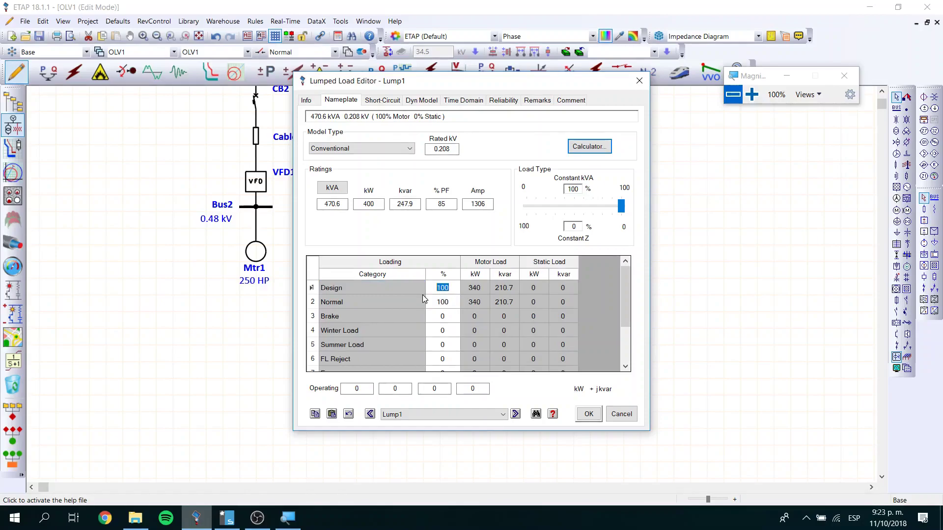
text(110)
click(451, 303)
Set the load's short-circuit grounding to a Y connection with the Solid type.
click(390, 103)
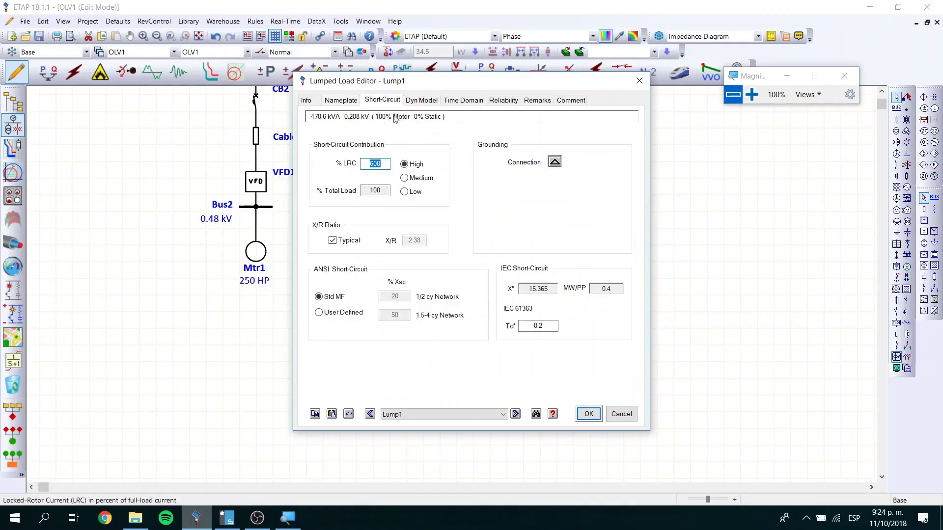
click(555, 163)
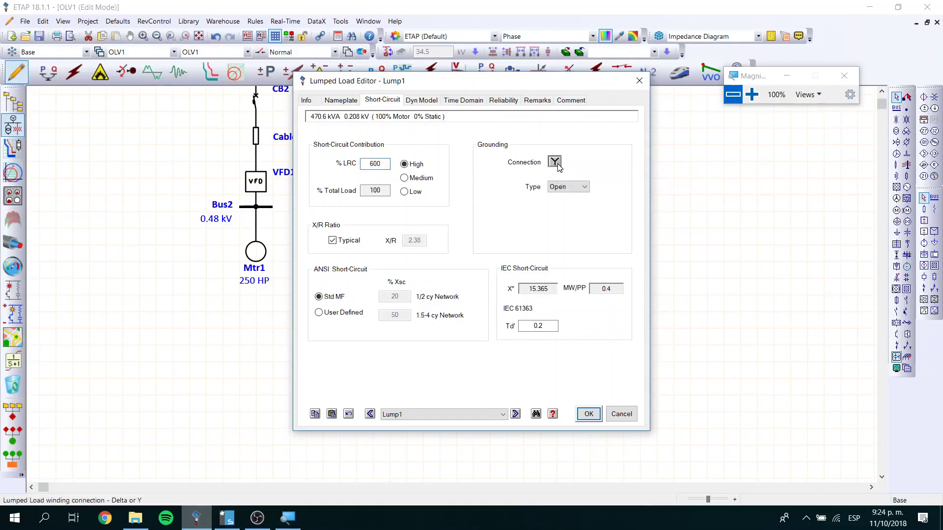
click(565, 190)
click(560, 204)
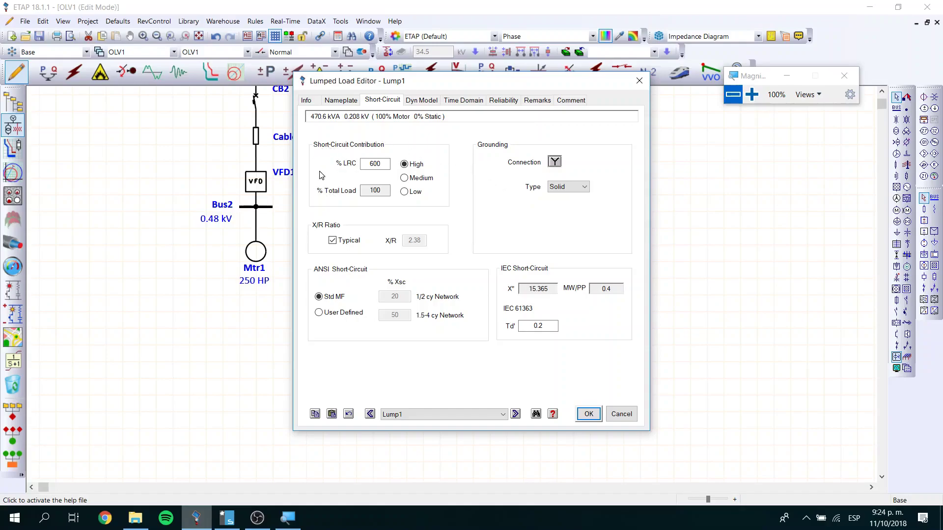
Set the lumped load's short-circuit contribution to Low and accept the load's settings.
click(404, 178)
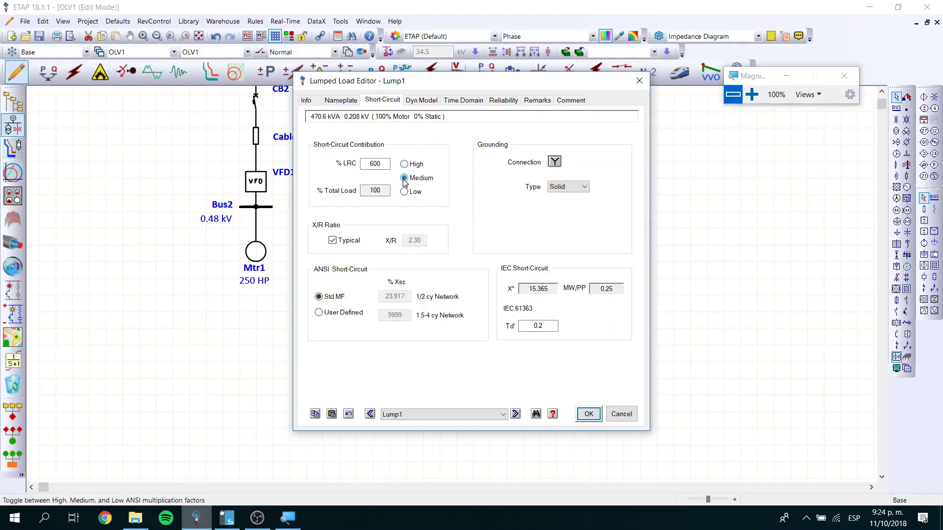
click(404, 190)
click(425, 101)
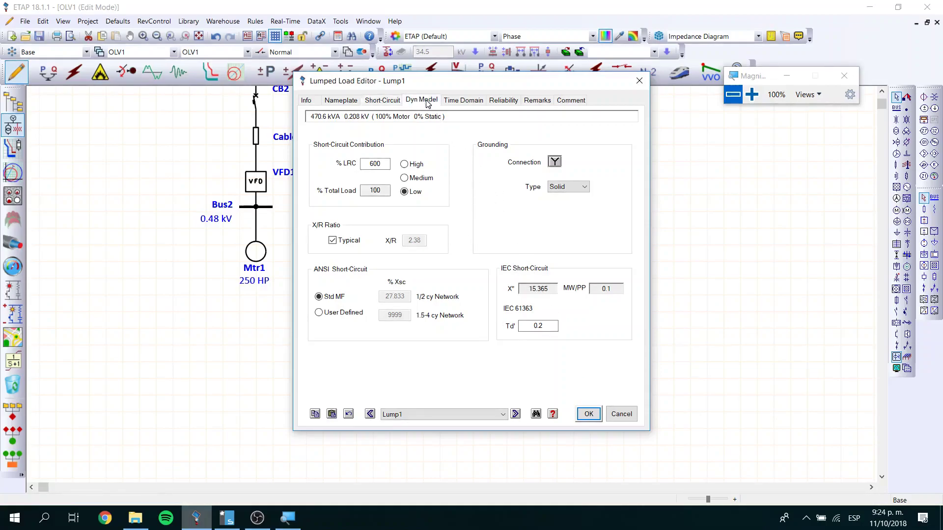
click(393, 101)
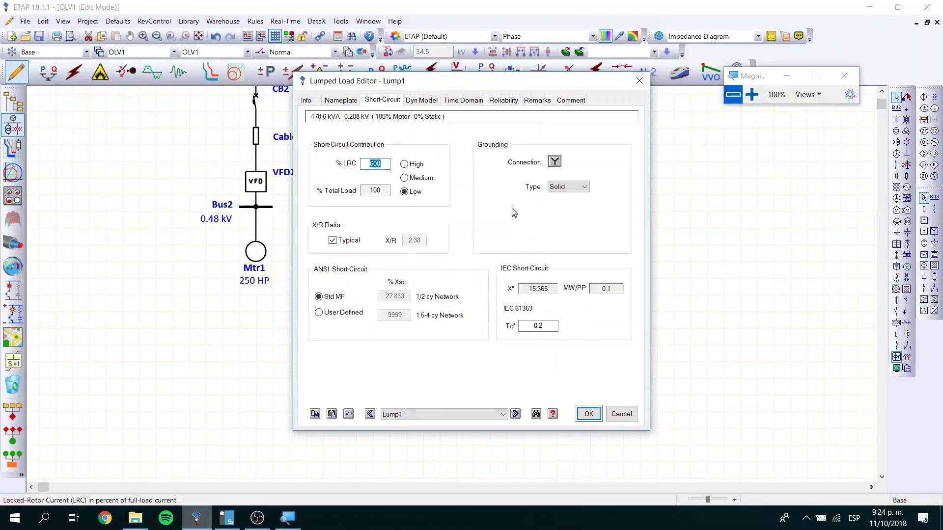
click(589, 414)
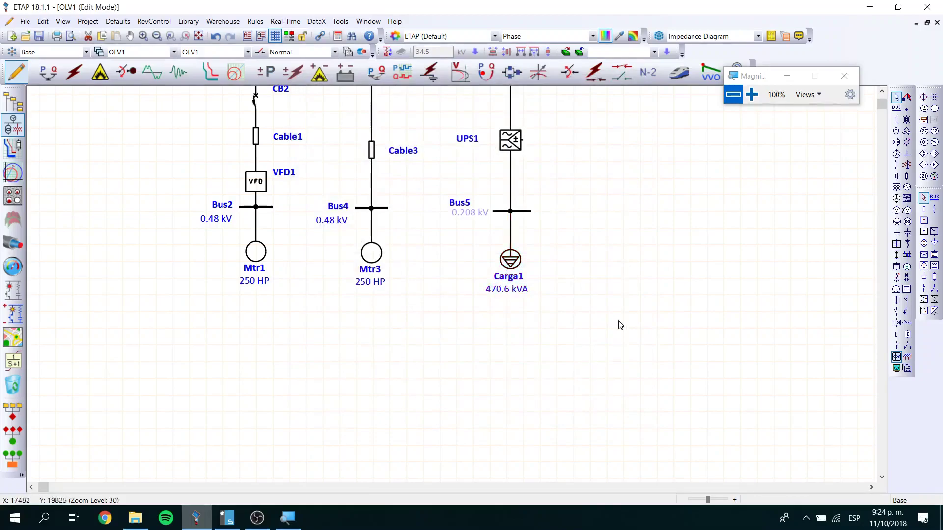
Switch the one-line diagram from editing to Load Flow Analysis mode and run the load flow.
scroll(639, 302, up, 6)
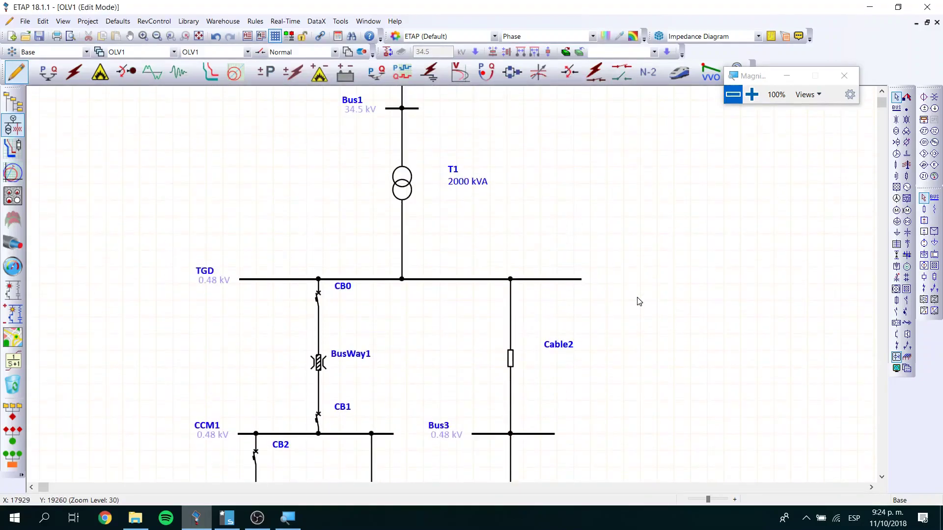
scroll(639, 301, down, 3)
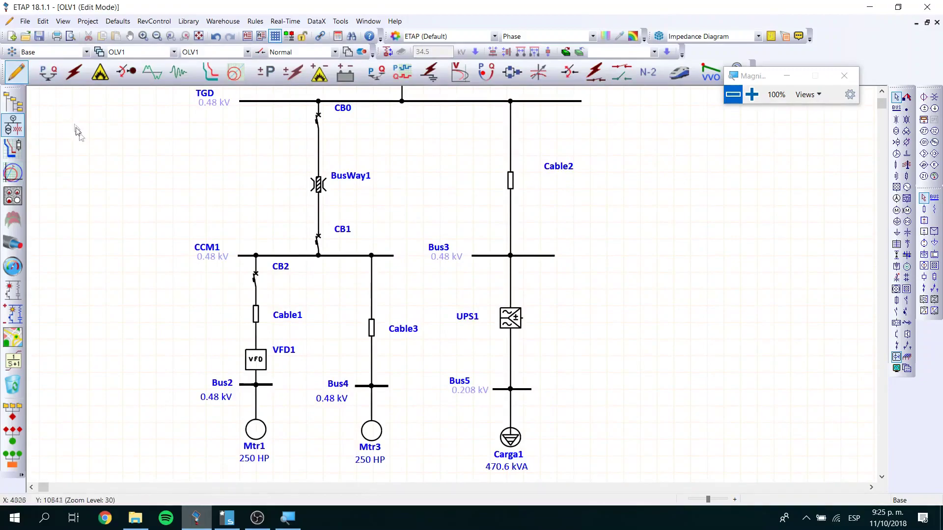
scroll(93, 148, down, 3)
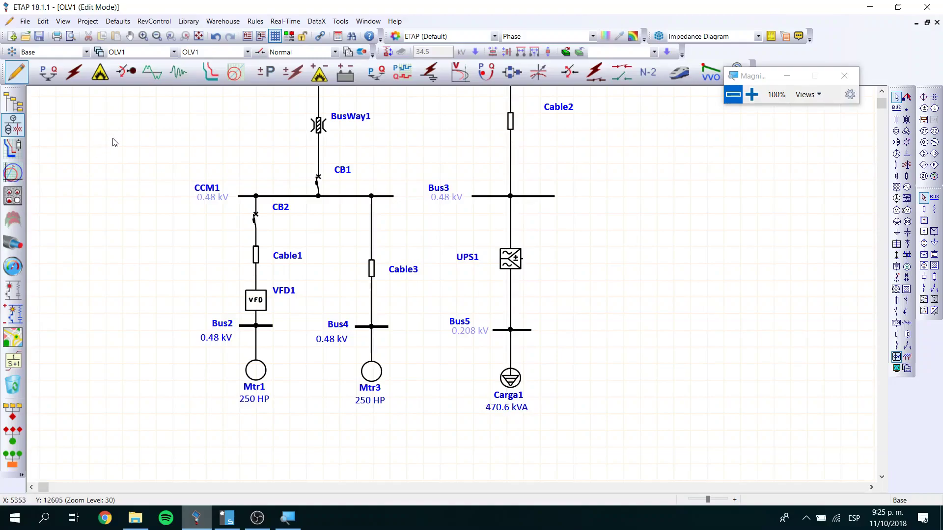
scroll(116, 144, up, 1)
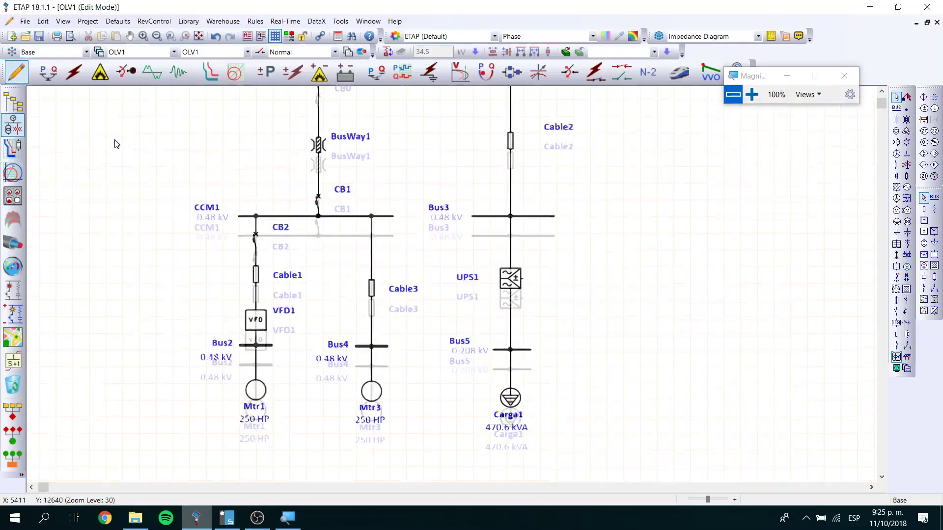
scroll(116, 143, down, 1)
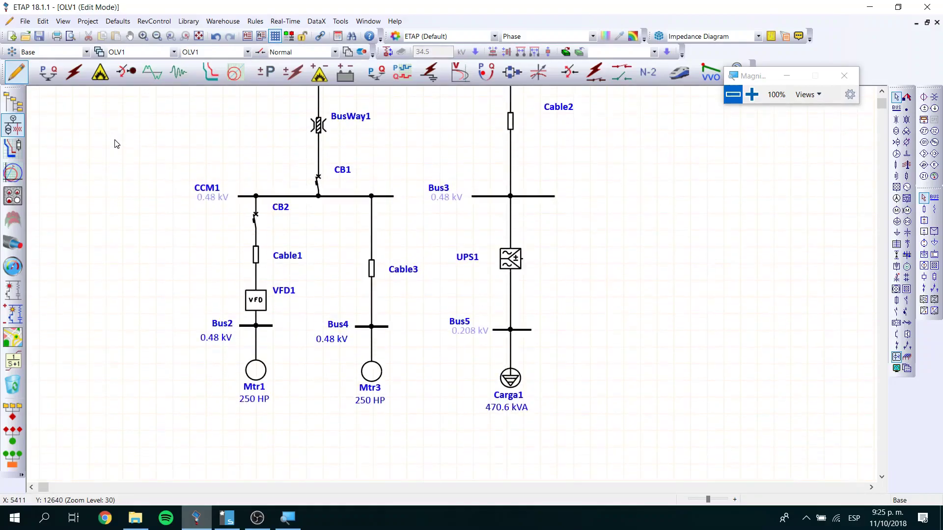
click(51, 76)
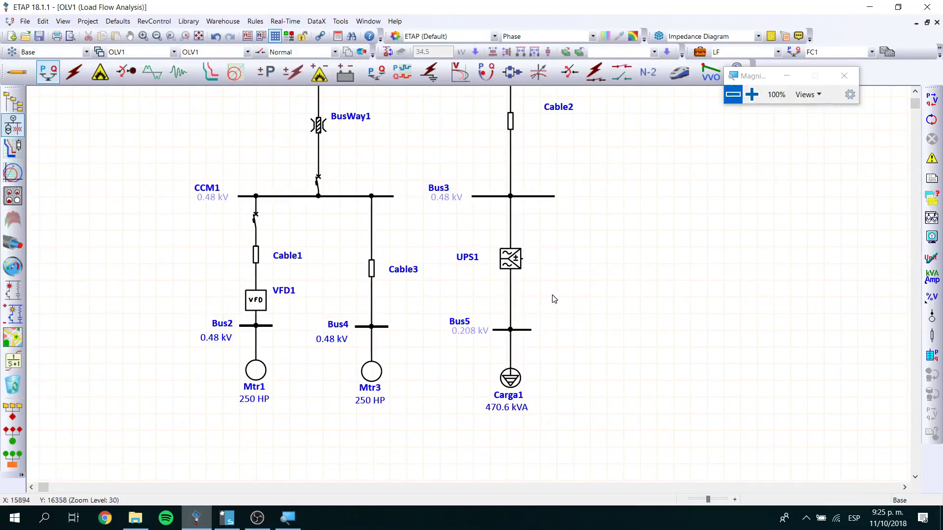
scroll(574, 301, up, 1)
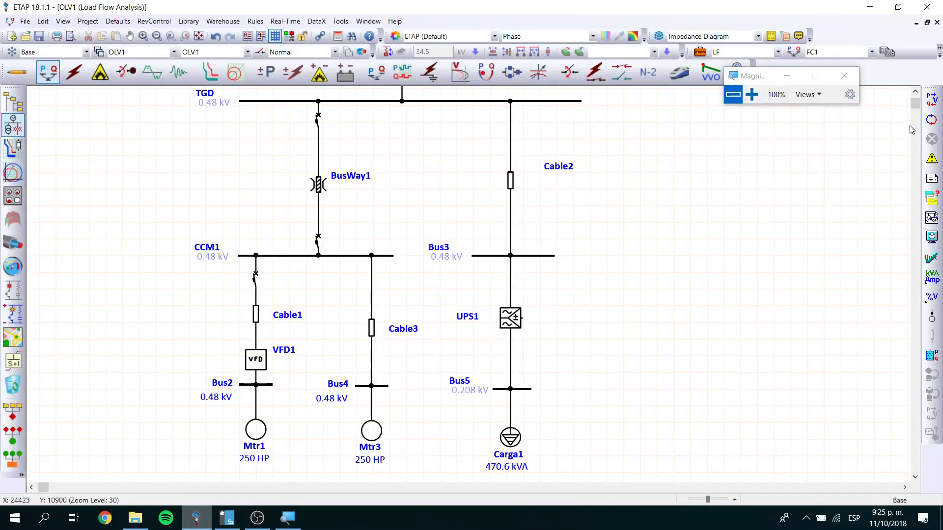
click(931, 100)
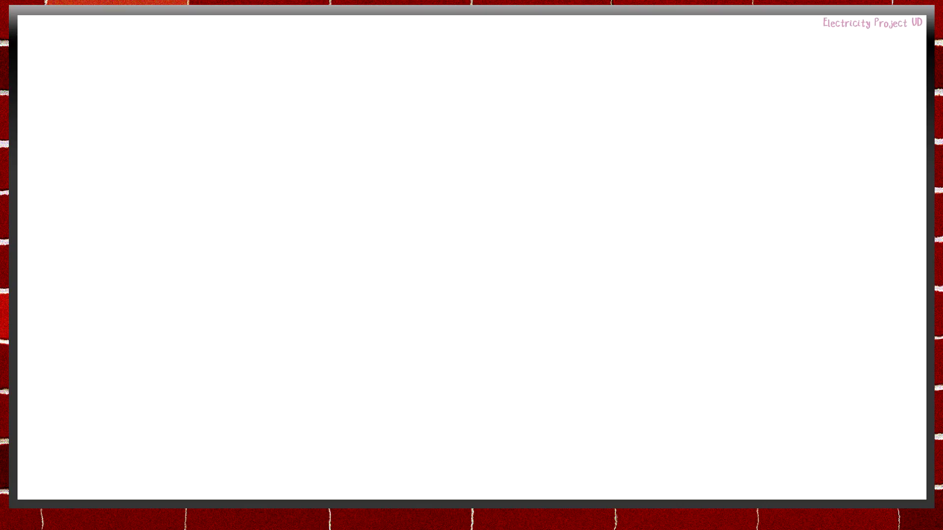